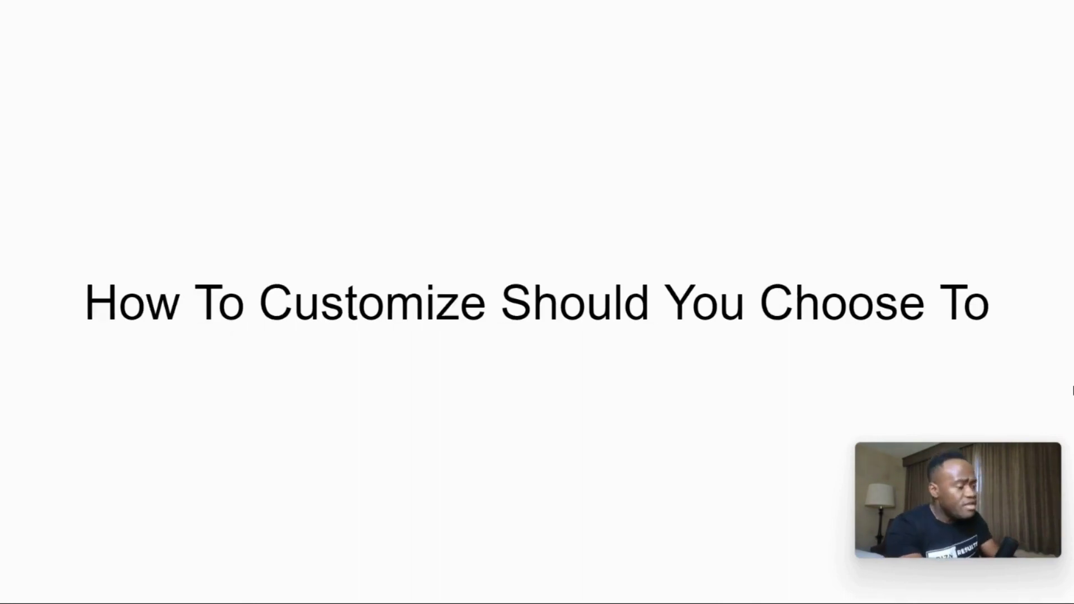
# - Exit the slideshow, switch to the RIZN Results account in the browser and open its Launchpad page
pyautogui.press('Escape')
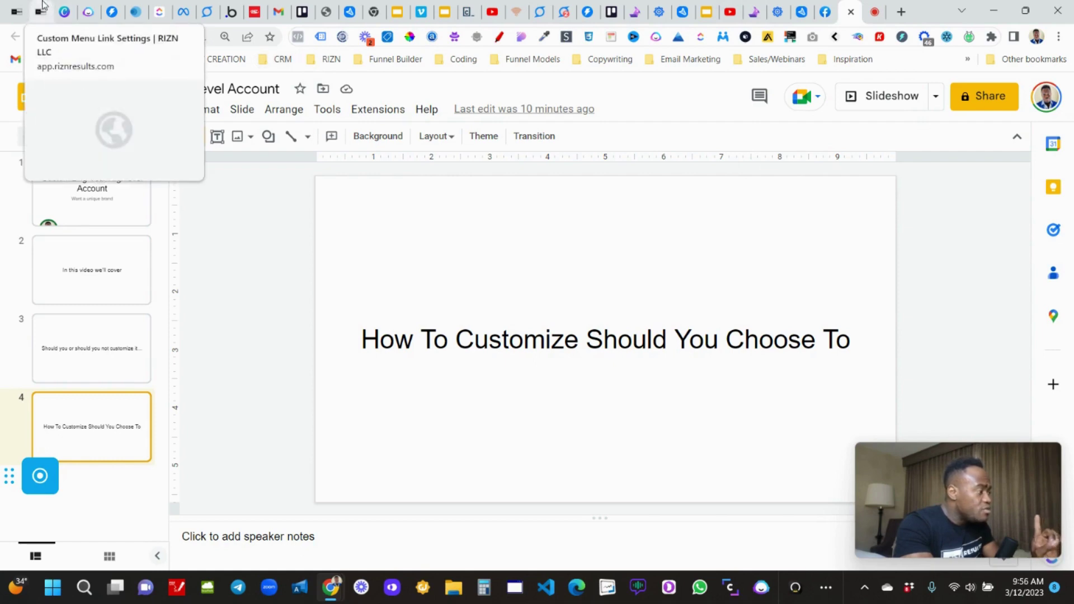
pyautogui.click(2, 5)
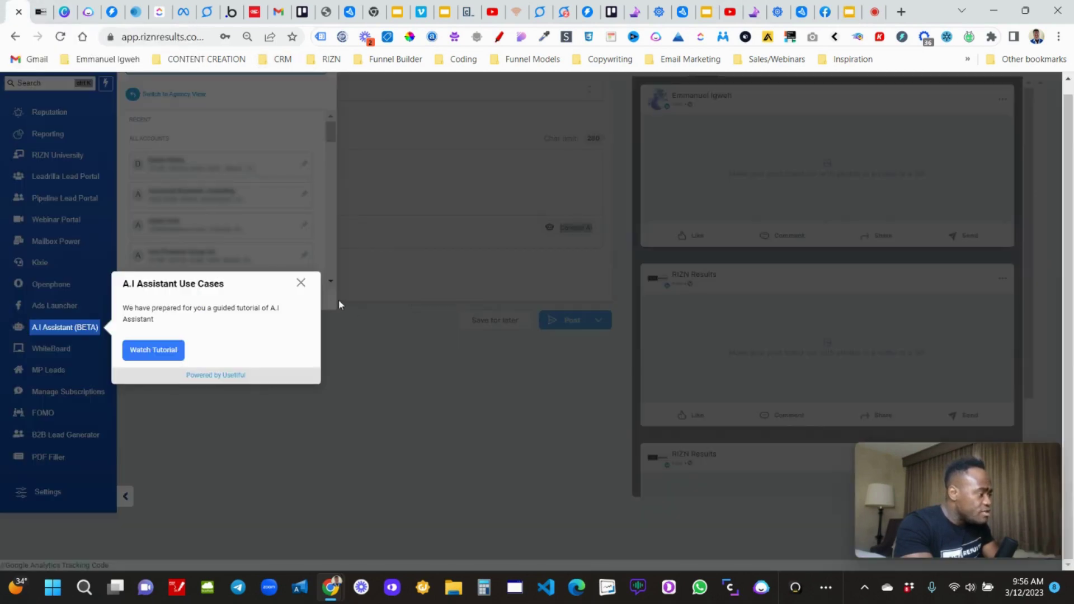
pyautogui.click(301, 283)
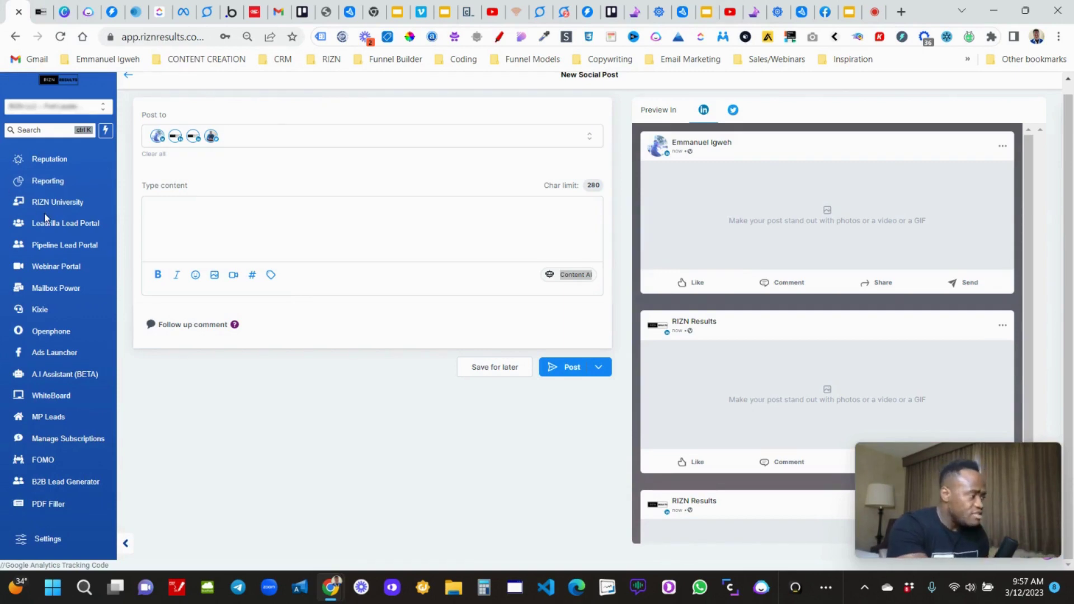
pyautogui.scroll(5, 45, 213)
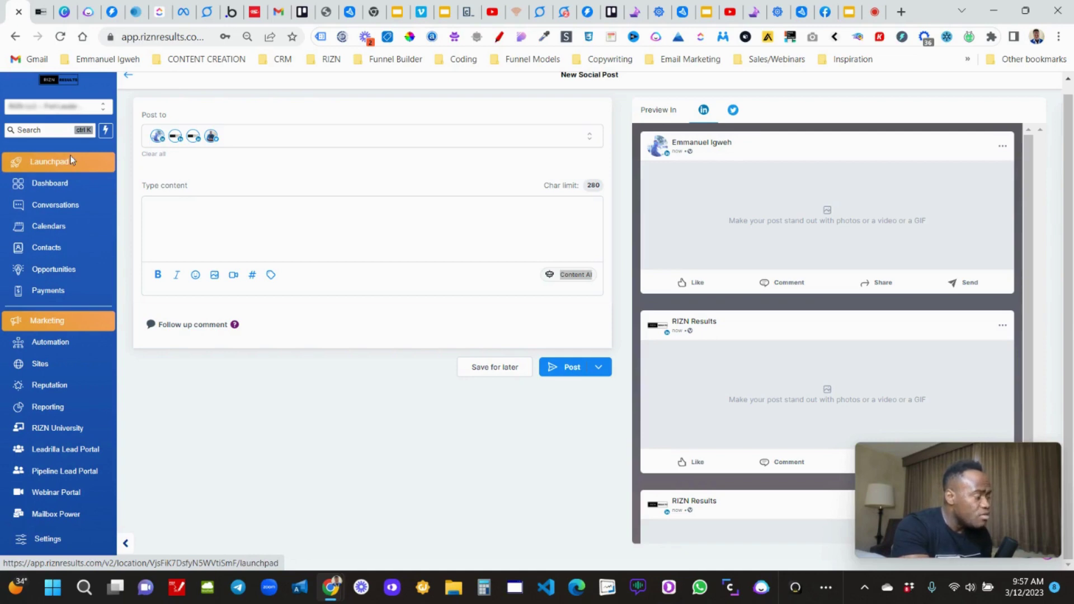
pyautogui.click(69, 159)
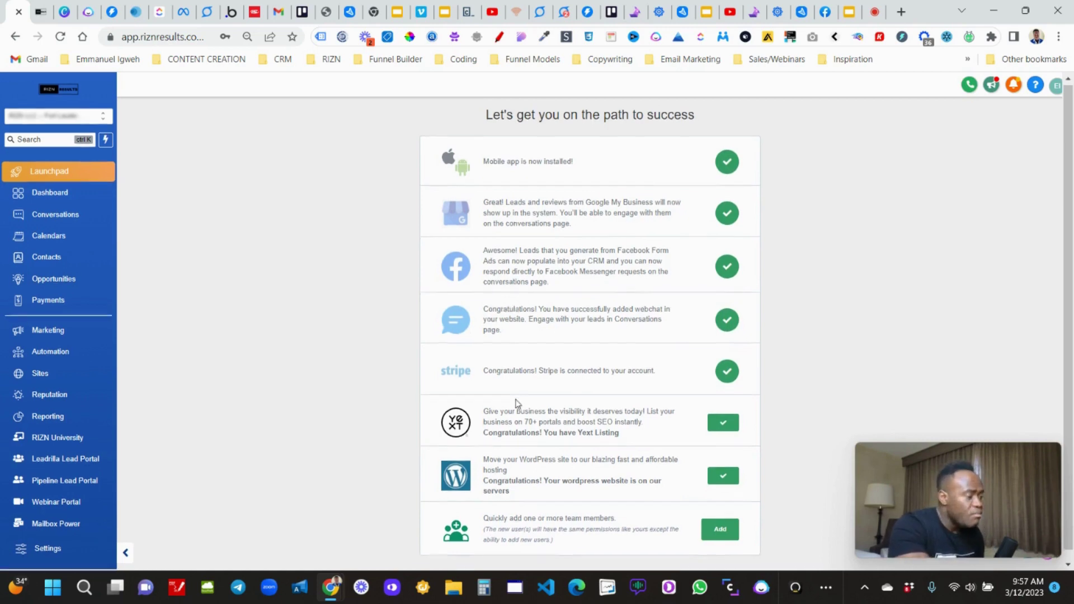
# - View the account's Quick Actions list and close it again
pyautogui.click(106, 131)
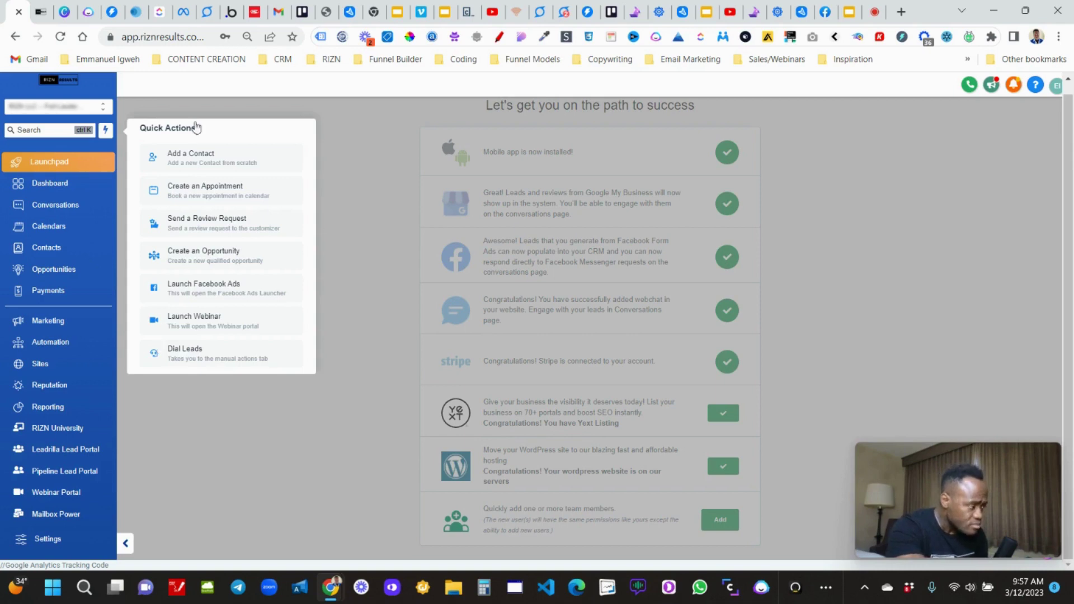
pyautogui.click(215, 431)
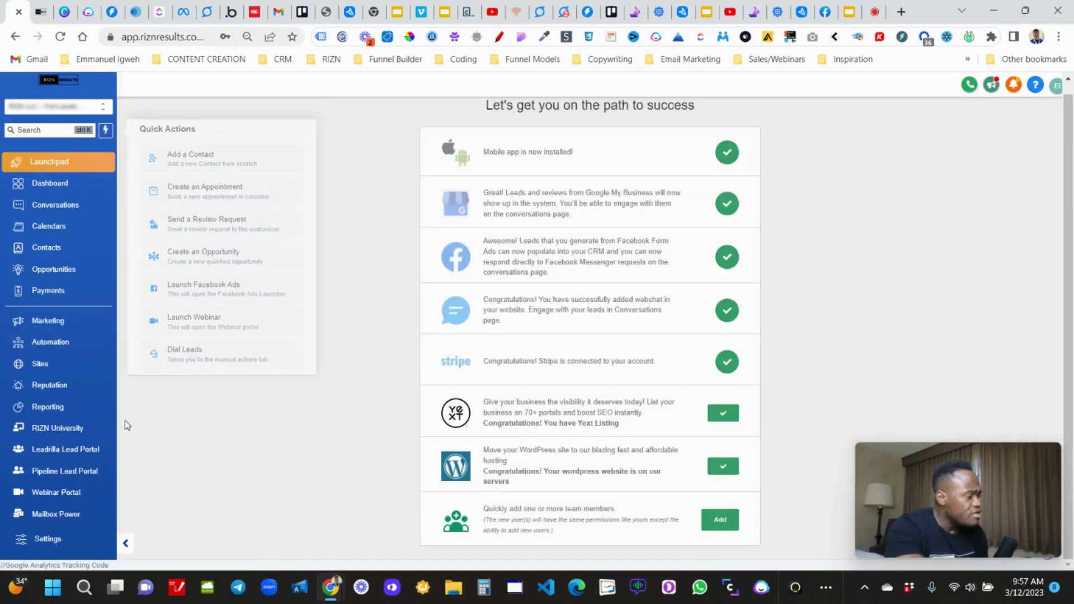
# - Open the Leadrilla Lead Portal inside the account and sign in with the account e-mail and password
pyautogui.scroll(-1, 71, 391)
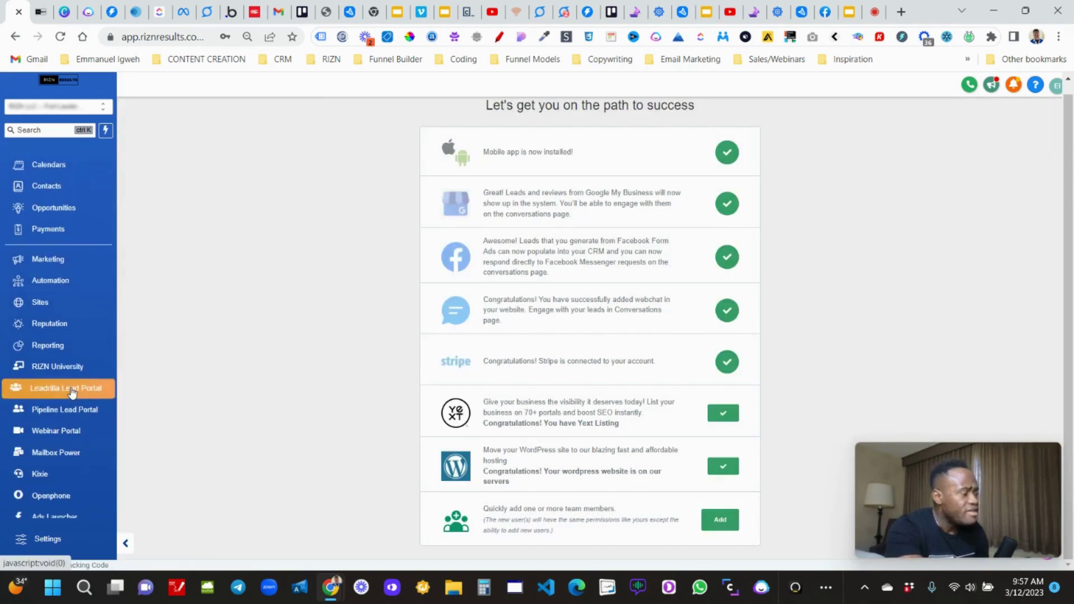
pyautogui.click(71, 391)
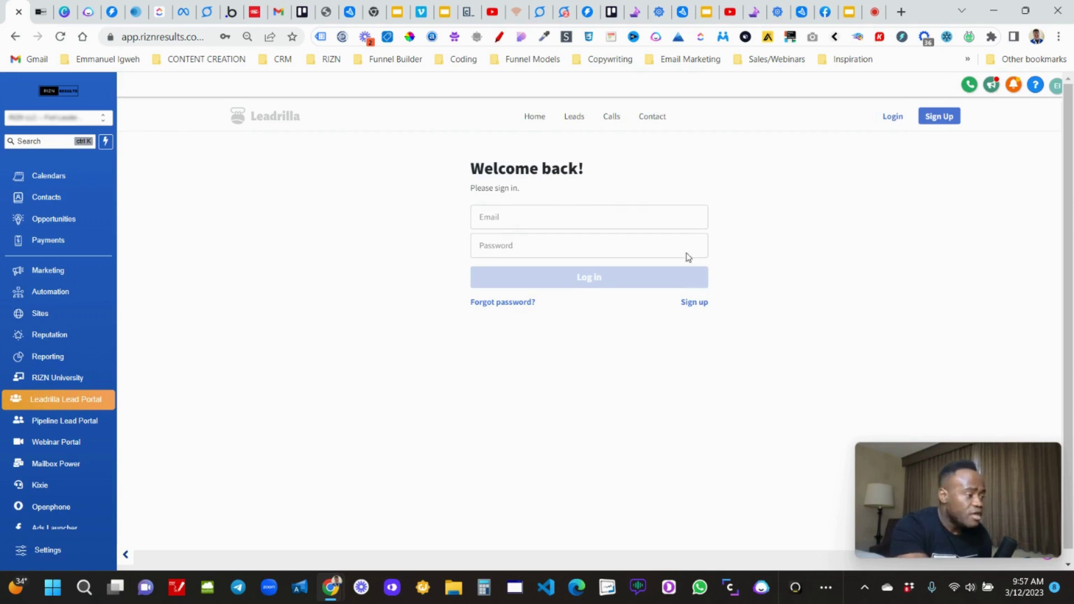
pyautogui.click(643, 244)
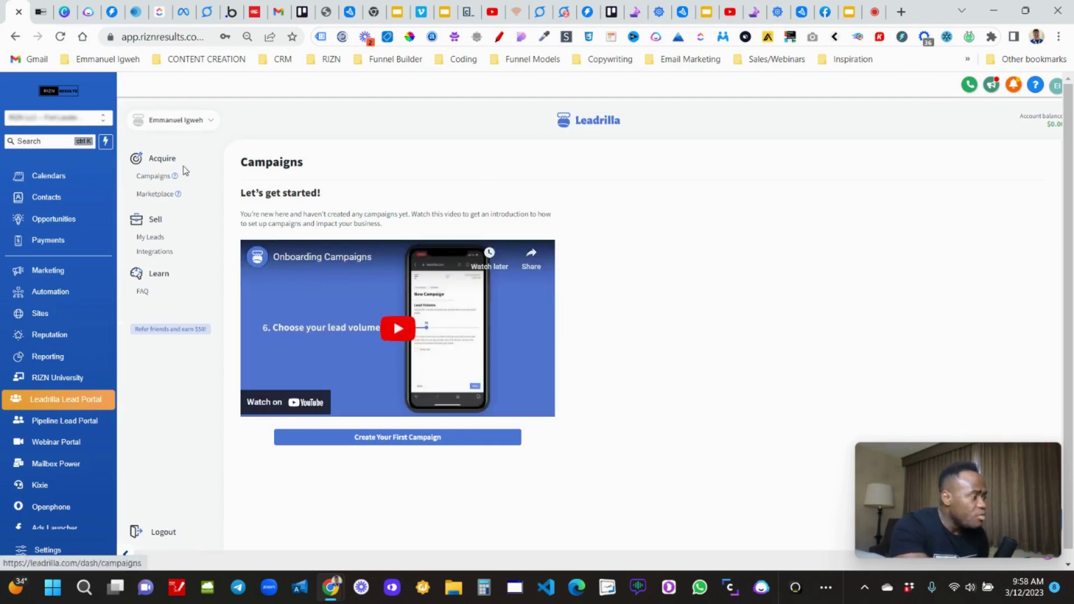
# - Open the Leadrilla Marketplace and look over its lead ordering and FAQ sections
pyautogui.click(159, 194)
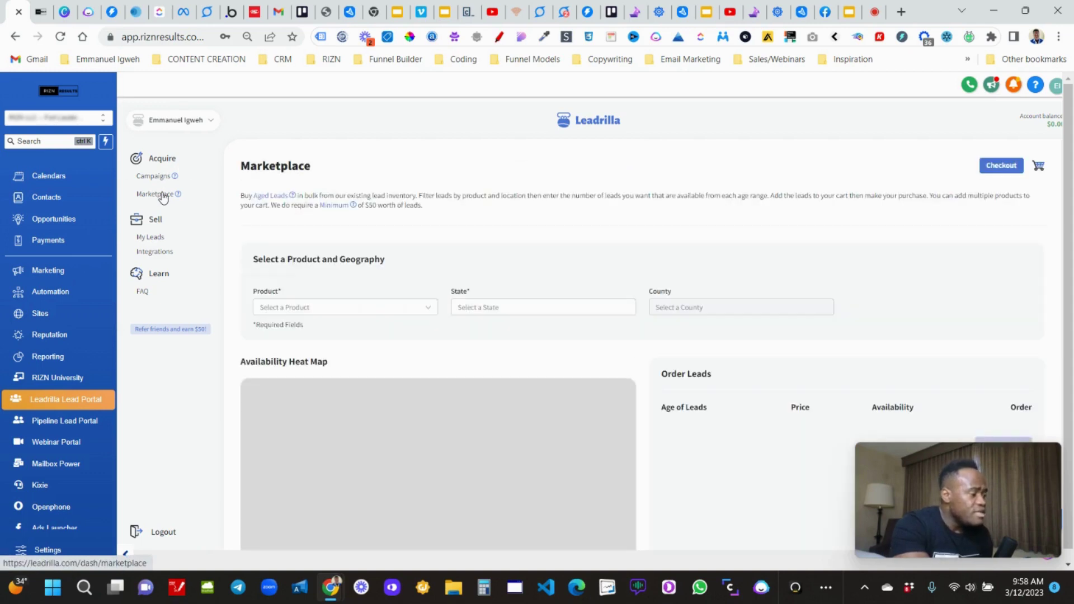
pyautogui.scroll(-7, 571, 302)
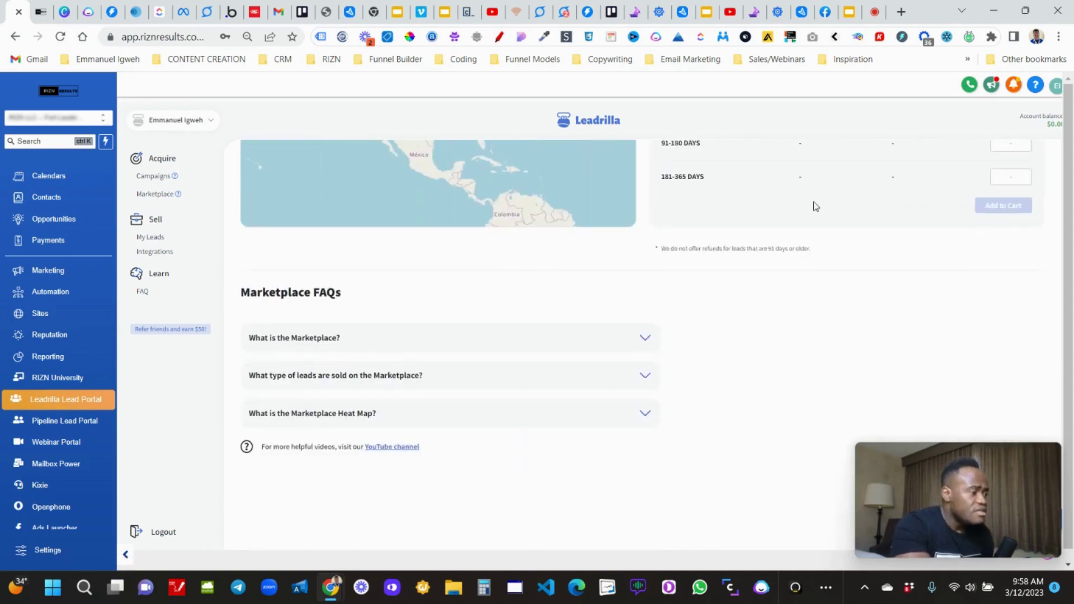
pyautogui.scroll(1, 814, 206)
pyautogui.scroll(5, 813, 206)
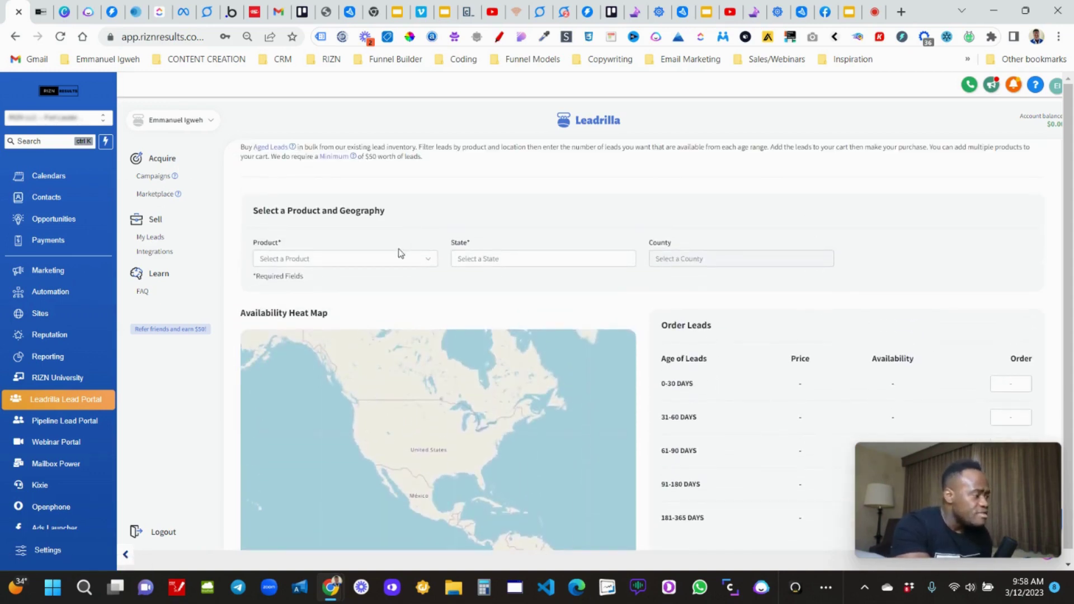
# - Filter the marketplace leads by the product Final Expense and the state Florida, and review the prices and availability
pyautogui.click(398, 261)
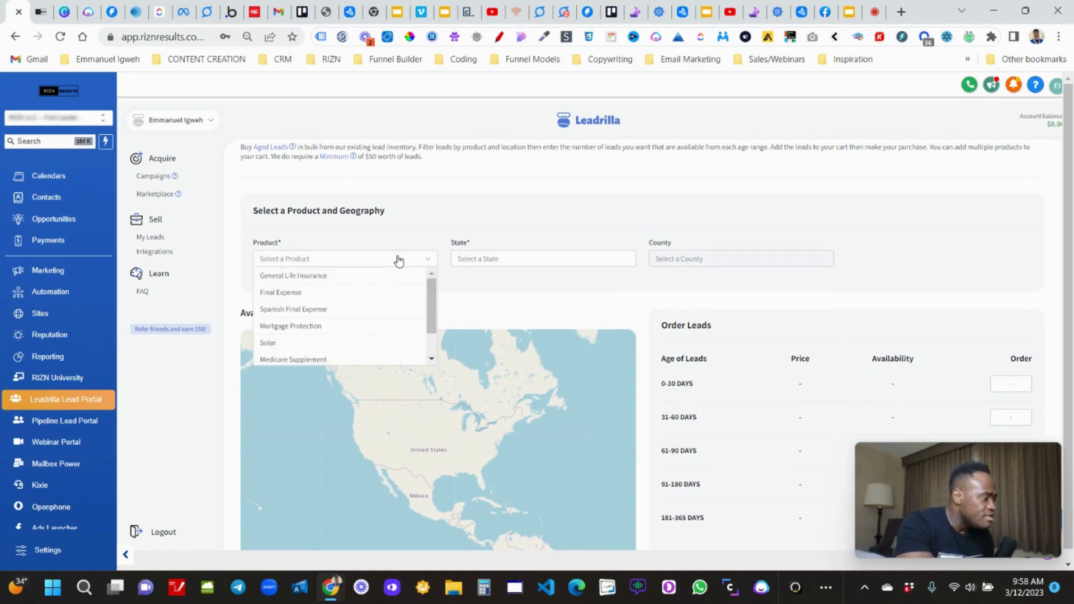
pyautogui.click(352, 296)
pyautogui.click(527, 262)
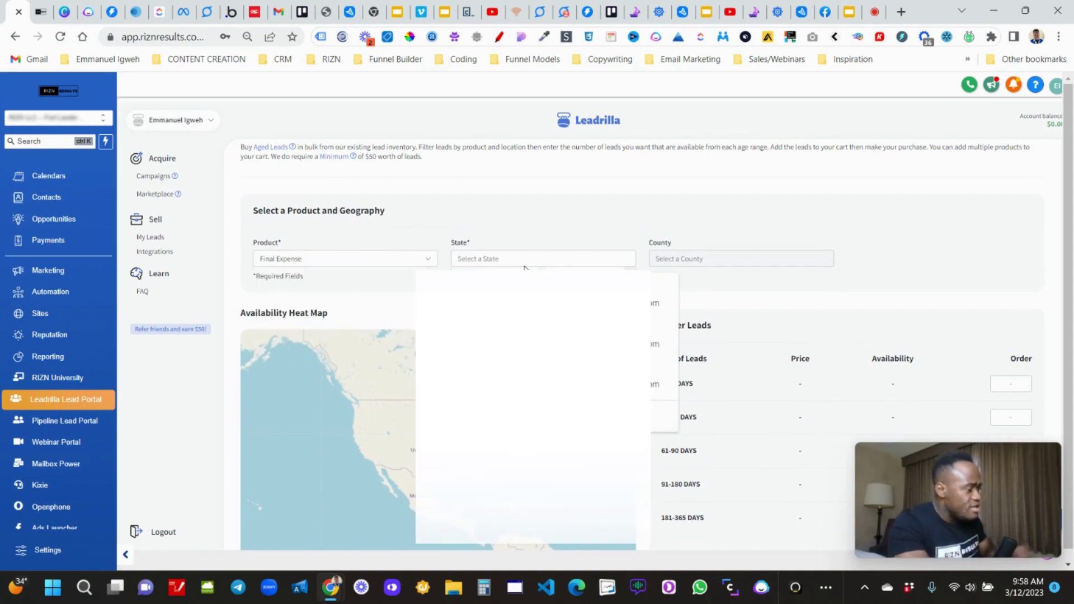
pyautogui.write('flo')
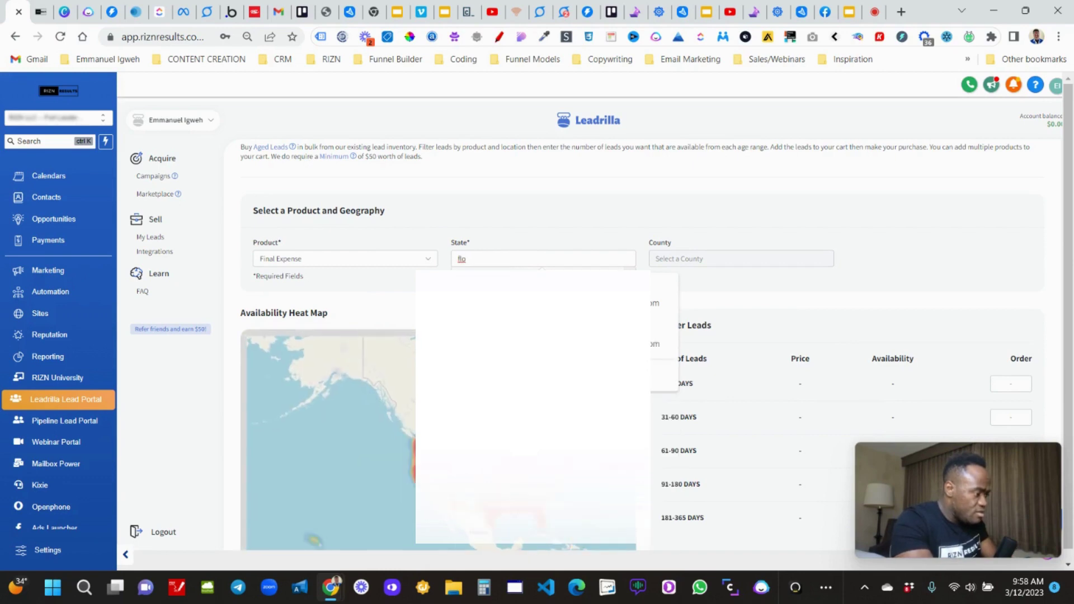
pyautogui.press('Return')
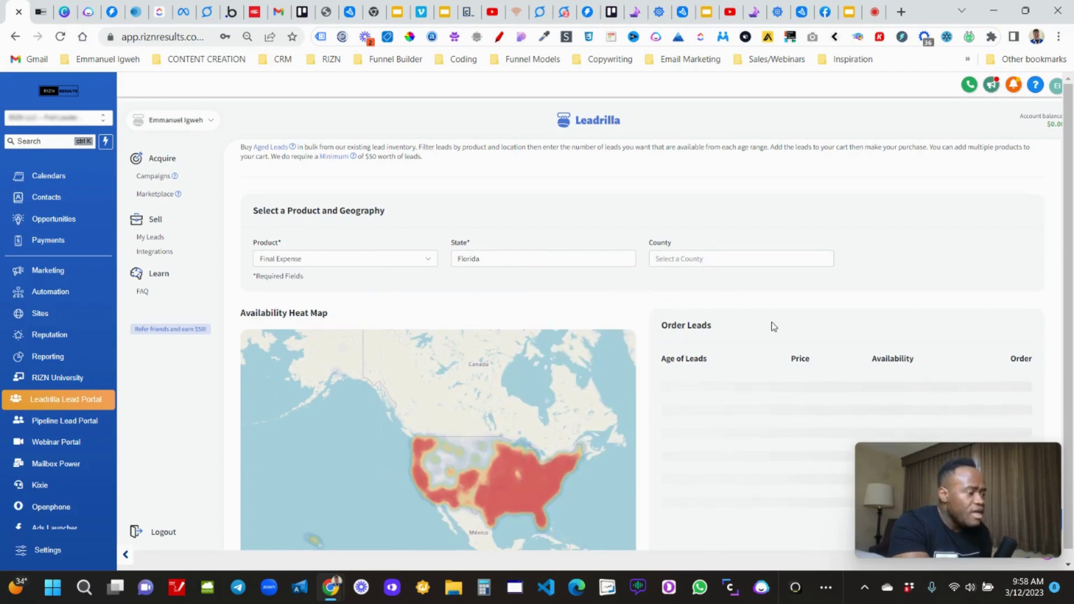
pyautogui.scroll(-2, 783, 409)
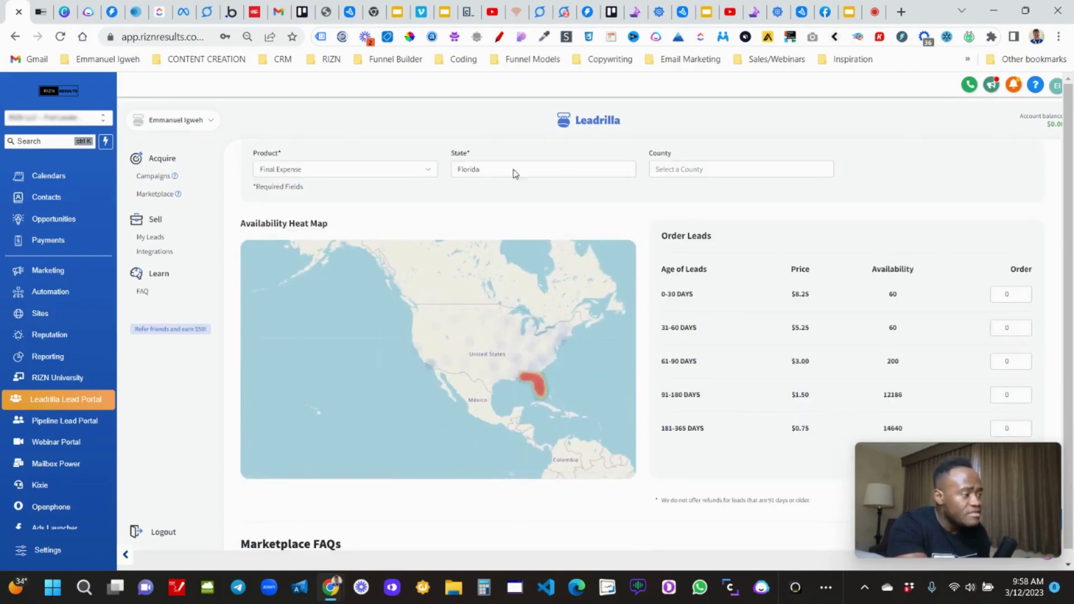
pyautogui.scroll(3, 514, 173)
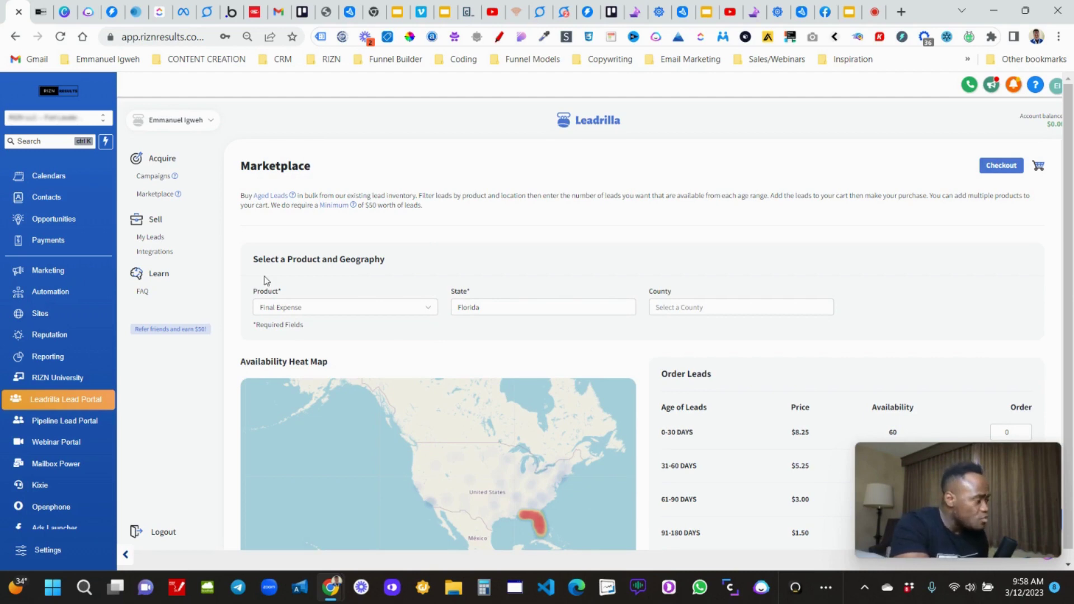
# - View the embedded sign-in pages of the Pipeline Lead Portal, Webinar Portal and Mailbox Power
pyautogui.click(96, 423)
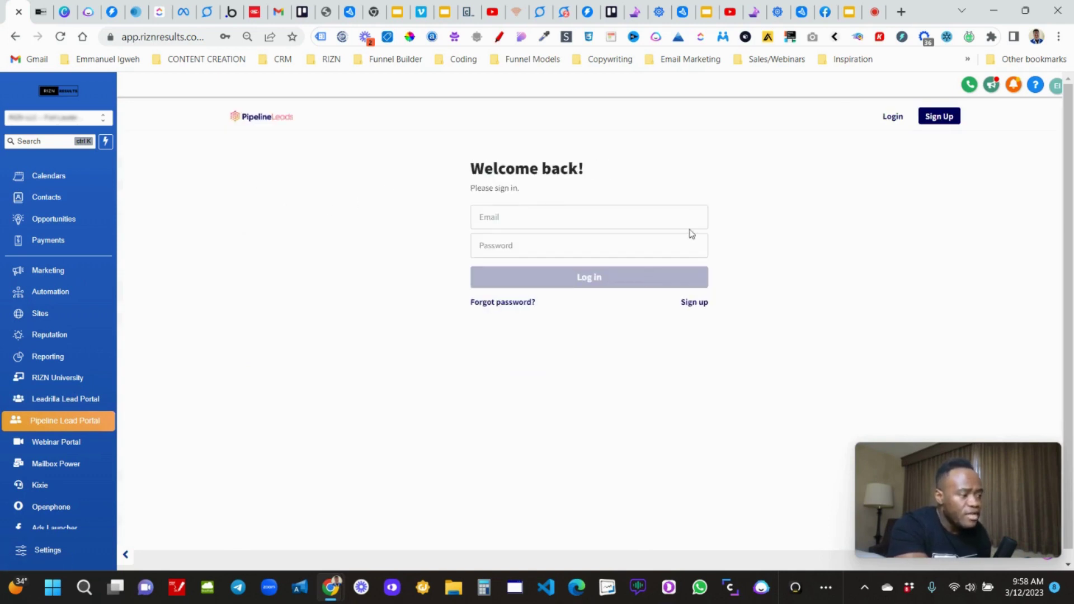
pyautogui.click(71, 446)
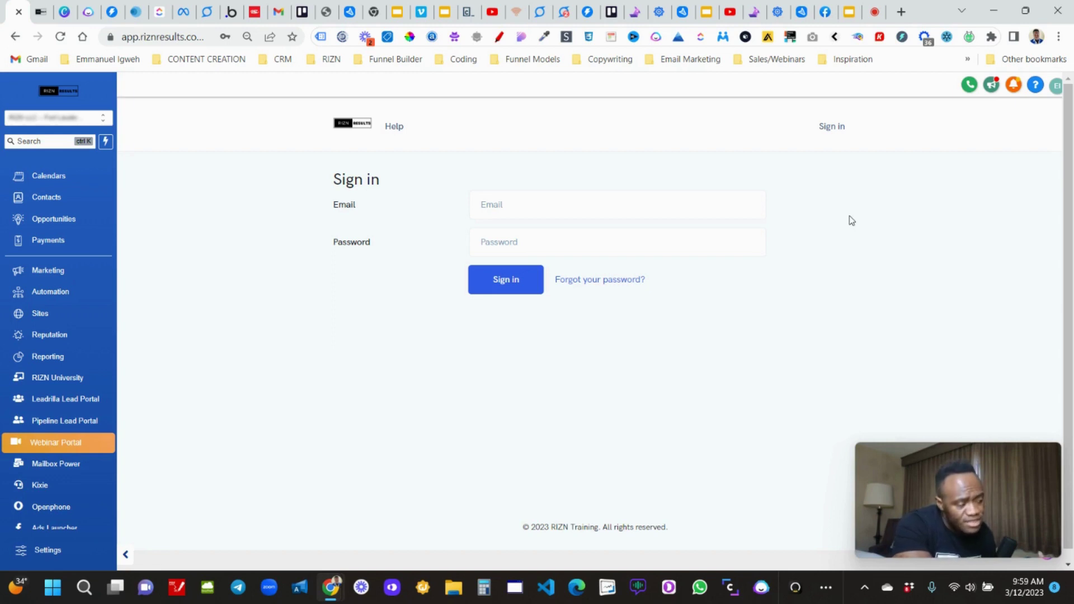
pyautogui.click(62, 468)
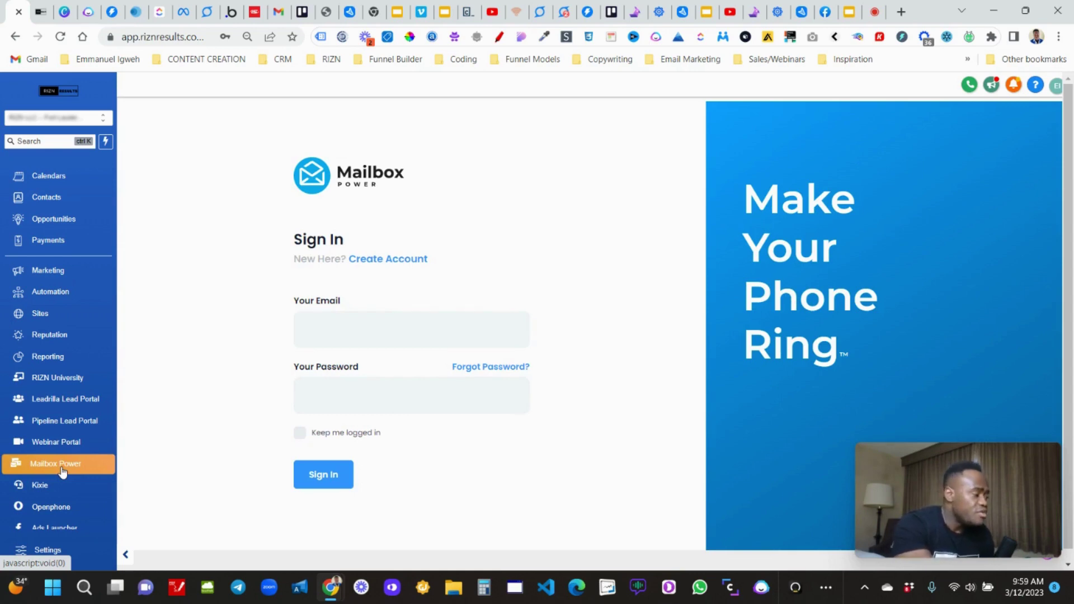
# - Open the A.I Assistant (BETA) page and dismiss the Ads Launcher and Webinar Portal tutorial pop-ups
pyautogui.scroll(-3, 62, 472)
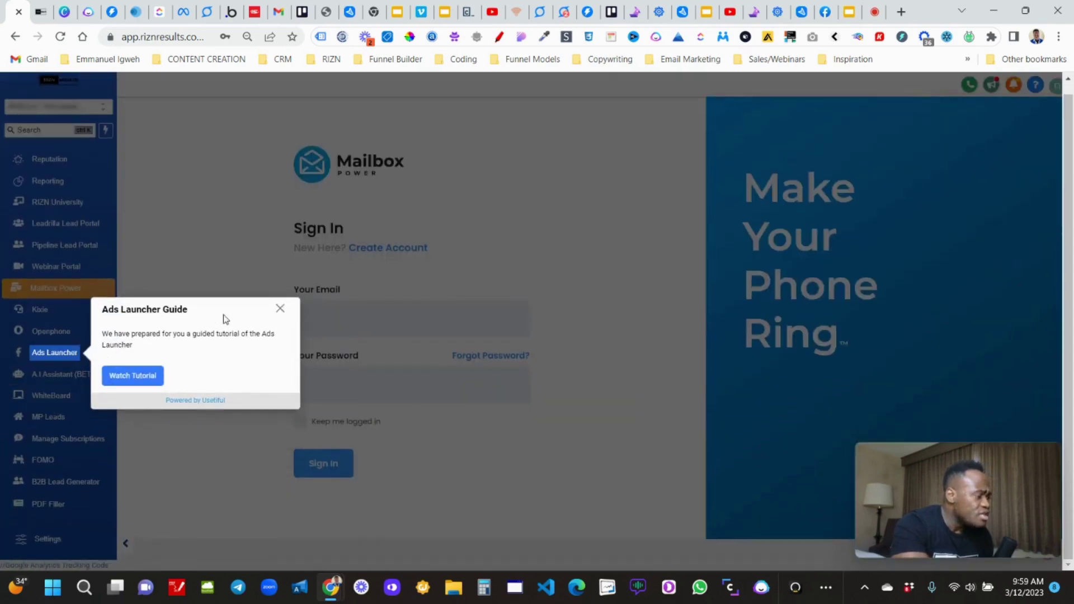
pyautogui.click(285, 311)
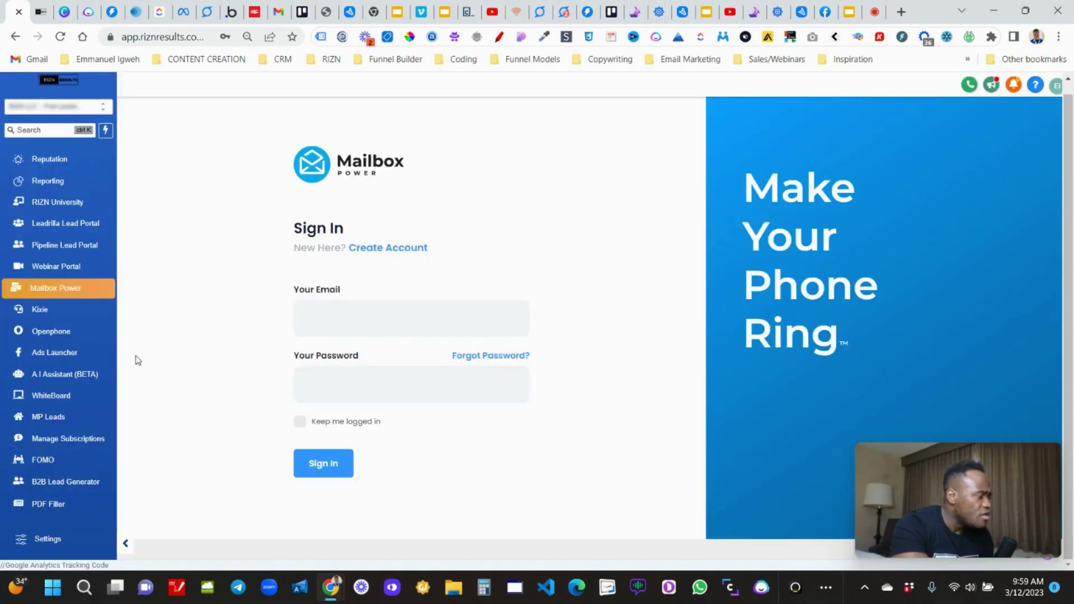
pyautogui.scroll(1, 102, 375)
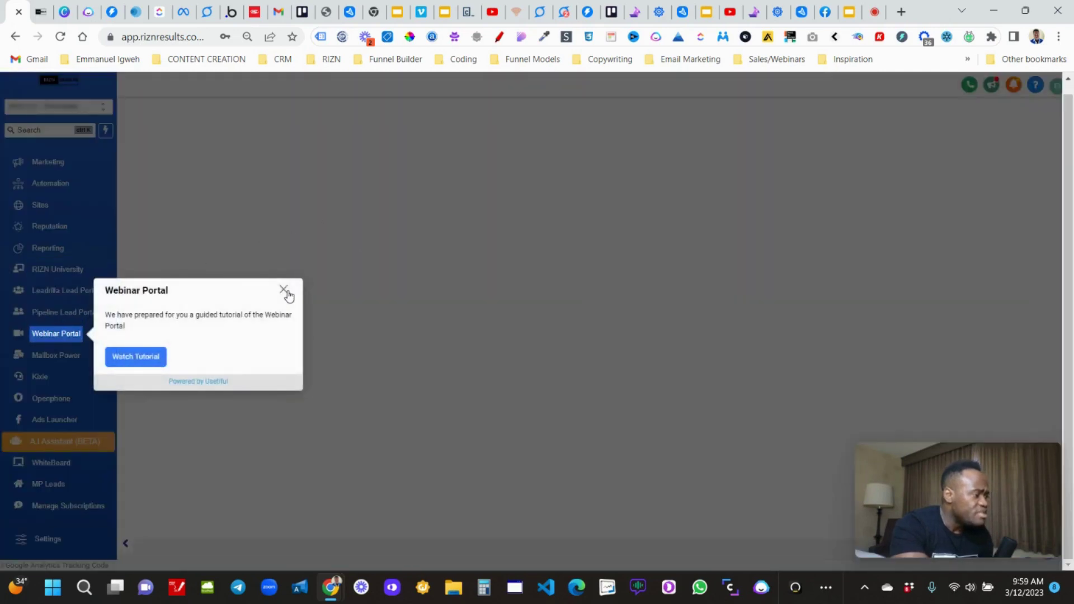
pyautogui.click(283, 289)
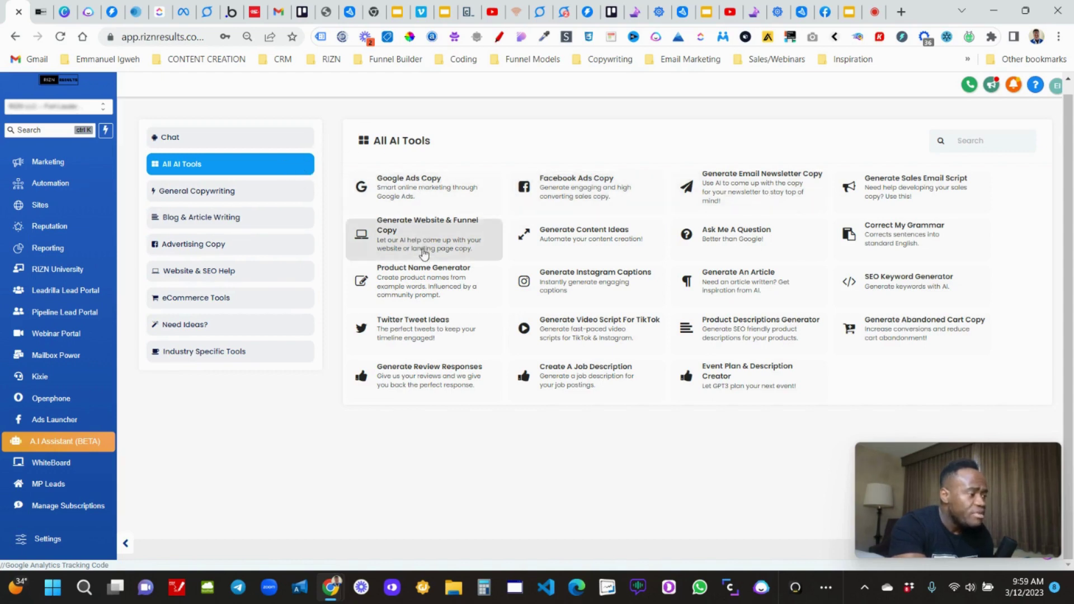
# - Browse the Blog & Article Writing, Industry Specific Tools and Advertising Copy categories of the AI tools
pyautogui.click(254, 219)
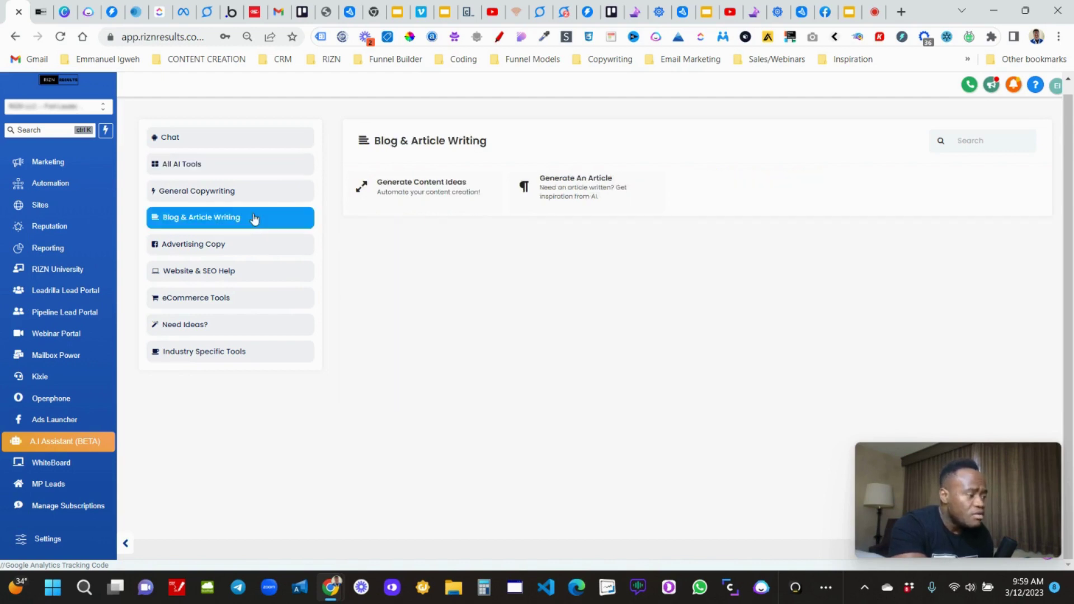
pyautogui.click(218, 356)
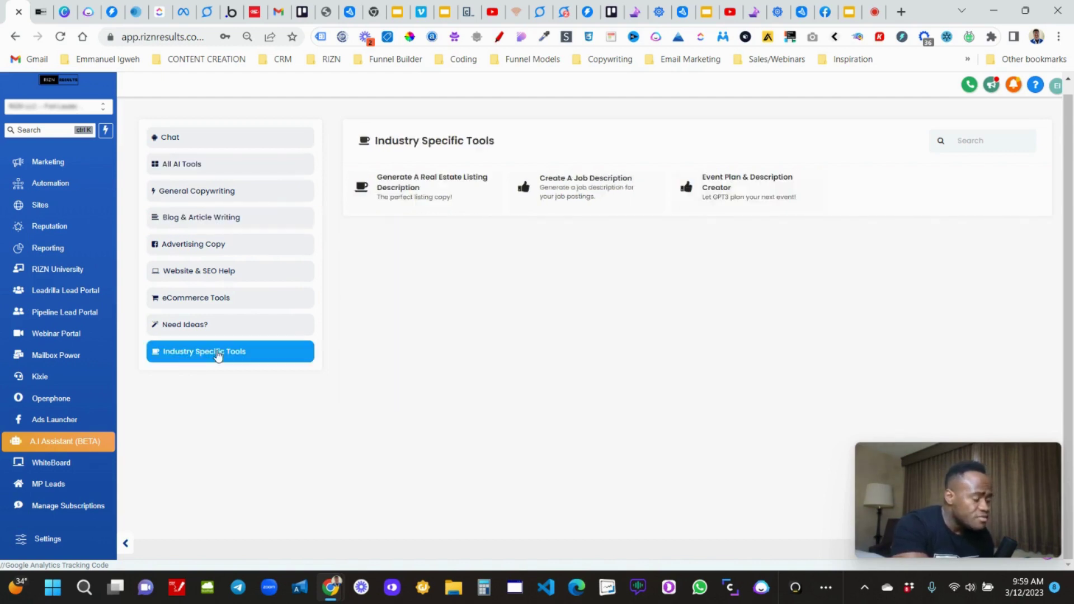
pyautogui.click(215, 253)
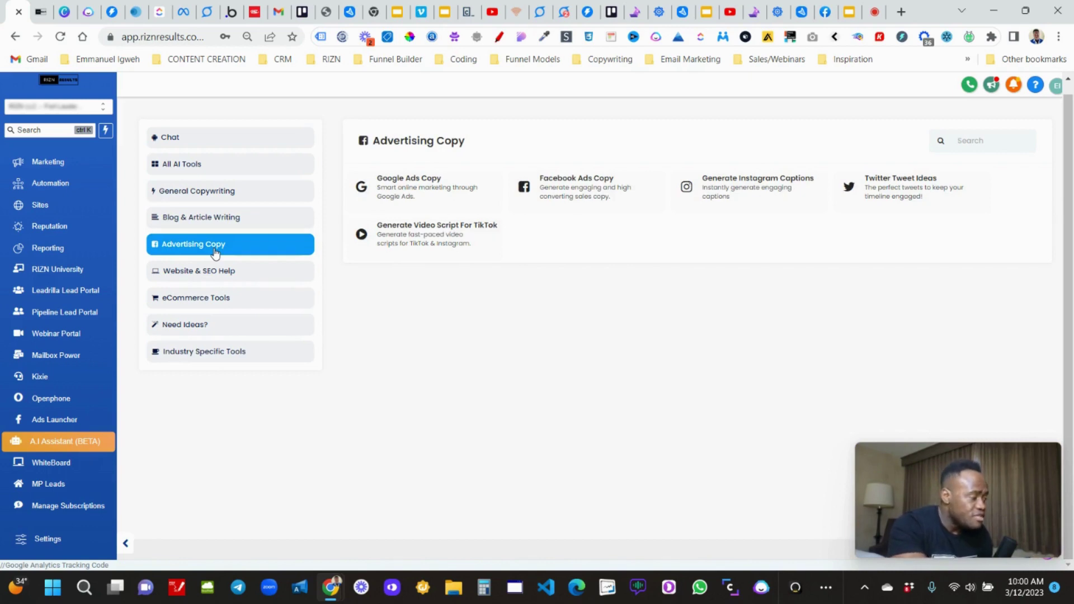
# - Open the WhiteBoard page and draw the equation 1+1=2 freehand with the black pen
pyautogui.scroll(1, 70, 466)
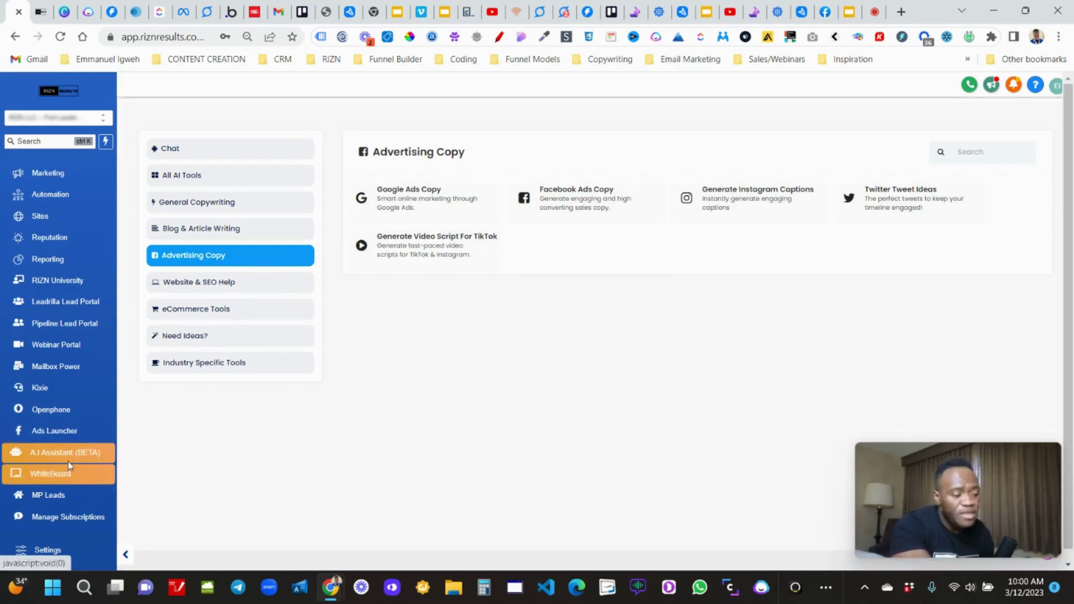
pyautogui.click(69, 466)
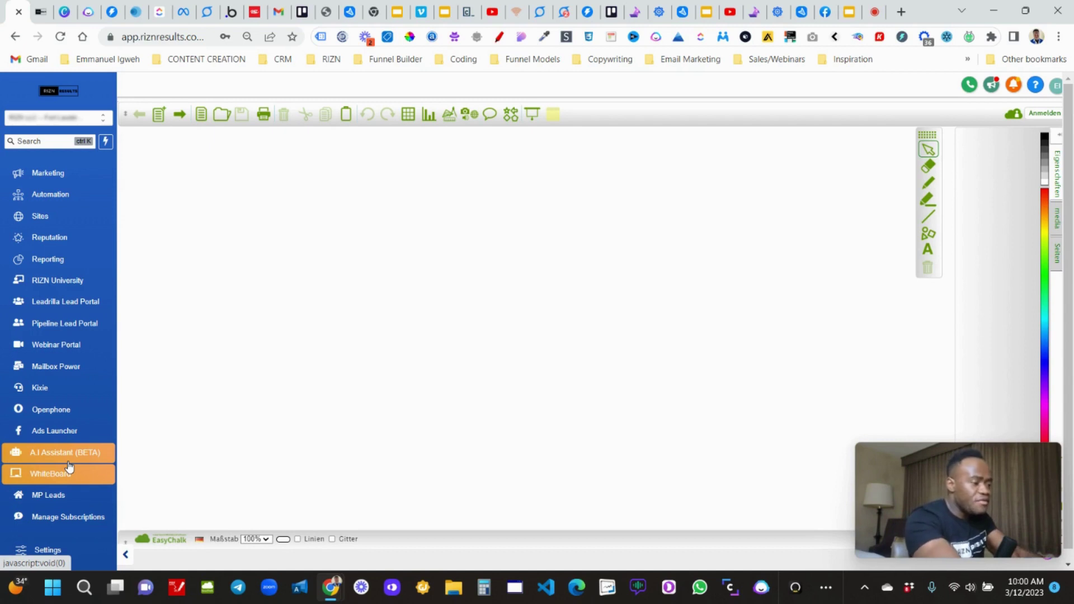
pyautogui.moveTo(228, 168); pyautogui.dragTo(238, 291)
pyautogui.moveTo(367, 176); pyautogui.dragTo(355, 292)
pyautogui.moveTo(303, 219); pyautogui.dragTo(432, 239)
pyautogui.moveTo(458, 193); pyautogui.dragTo(440, 330)
pyautogui.moveTo(528, 246); pyautogui.dragTo(616, 245)
pyautogui.moveTo(595, 285); pyautogui.dragTo(627, 288)
pyautogui.moveTo(617, 225); pyautogui.dragTo(855, 317)
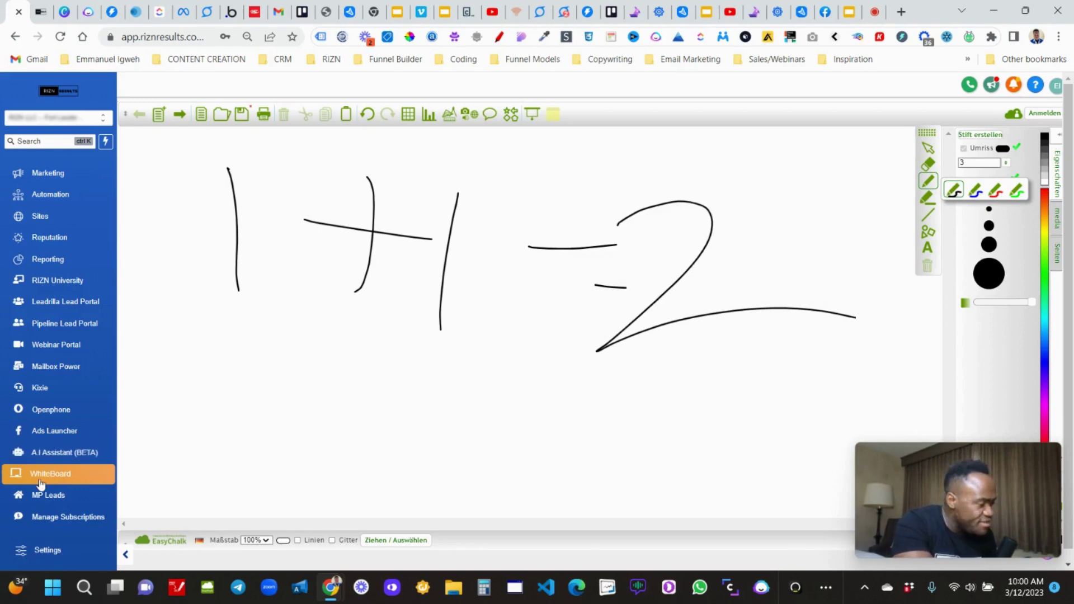
# - Open the MP Leads page, leaving the whiteboard without saving the drawing
pyautogui.scroll(-2, 33, 448)
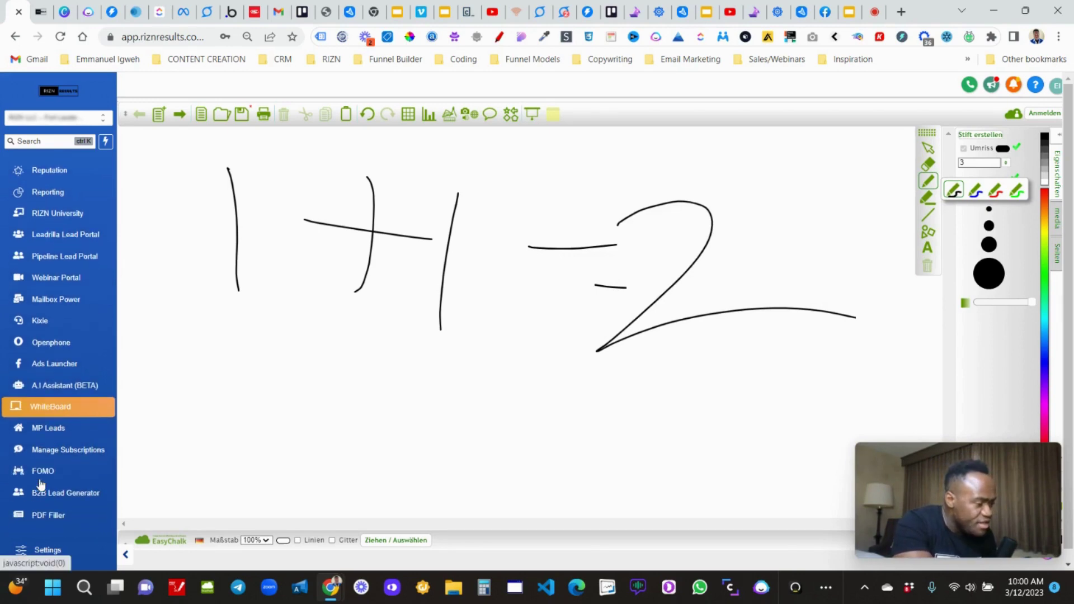
pyautogui.click(54, 434)
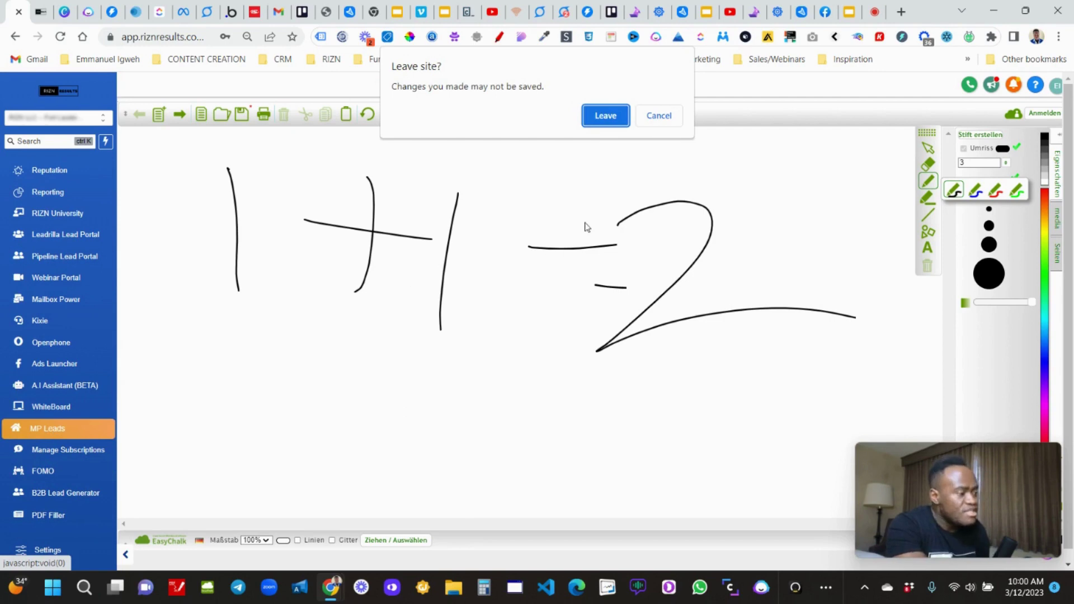
pyautogui.click(626, 116)
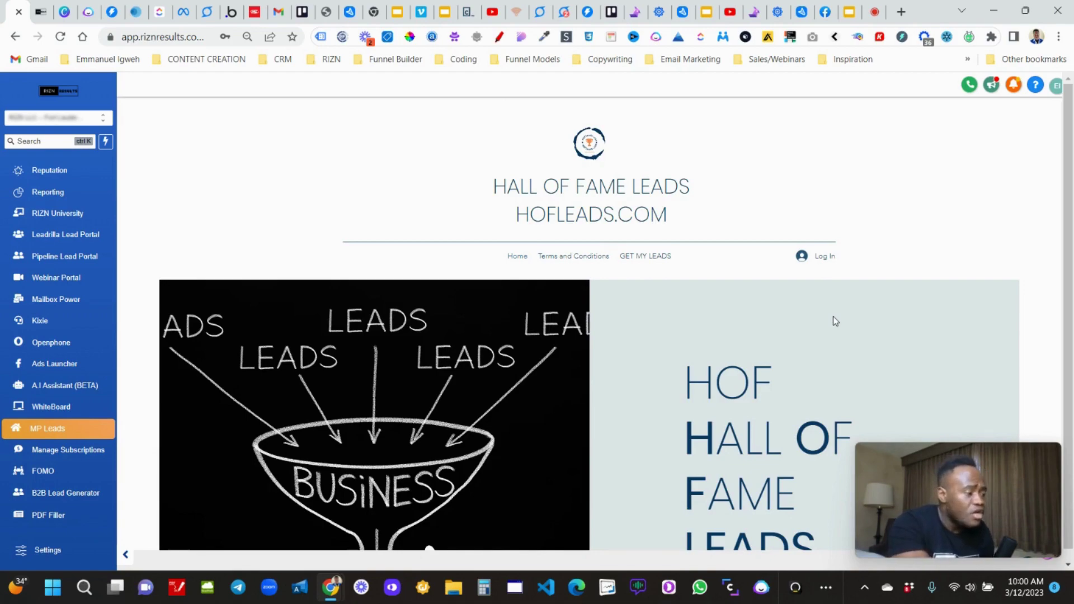
# - Look through the MP Leads page, open the Ads Launcher page and dismiss its welcome pop-up
pyautogui.scroll(-15, 834, 320)
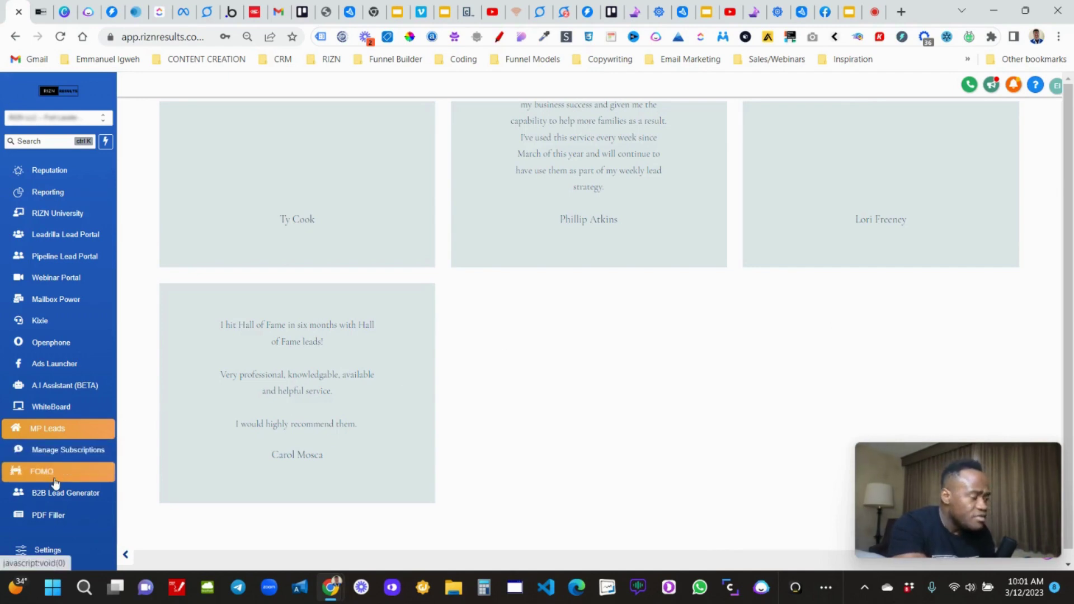
pyautogui.scroll(-1, 55, 482)
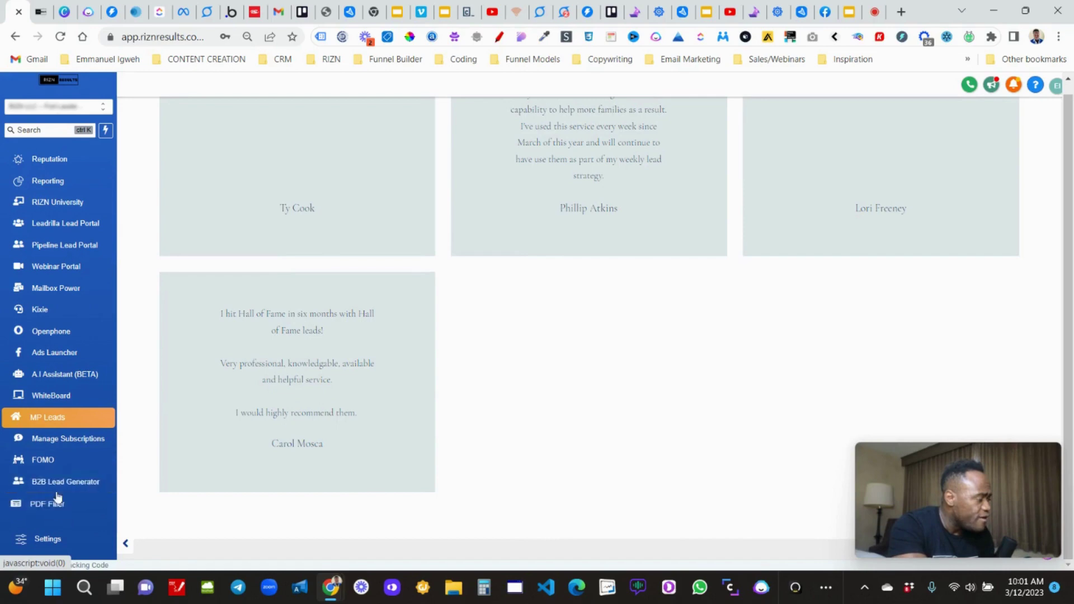
pyautogui.scroll(3, 74, 350)
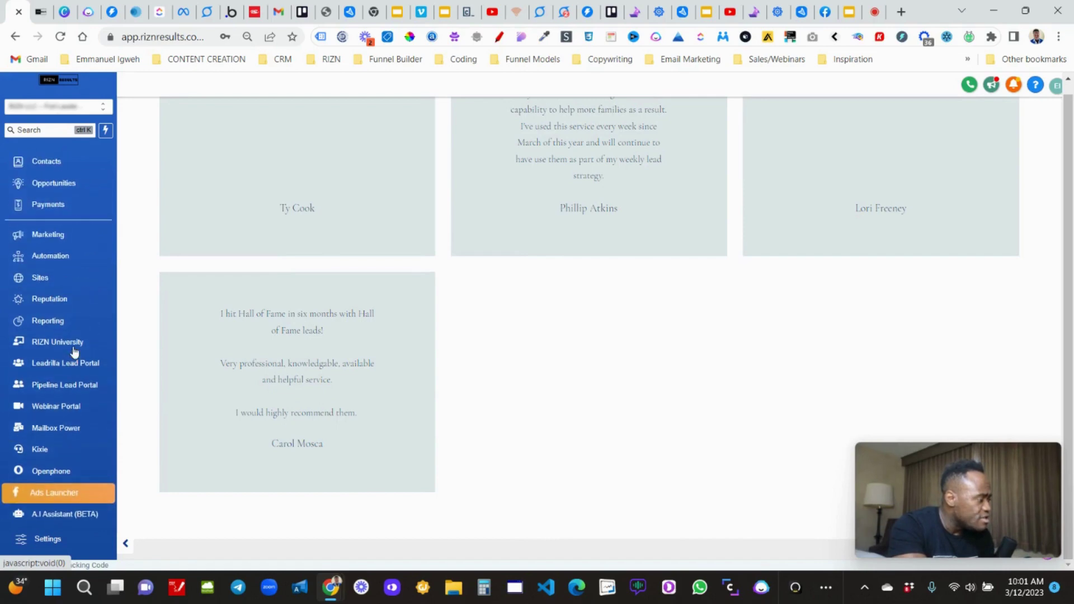
pyautogui.scroll(-3, 73, 350)
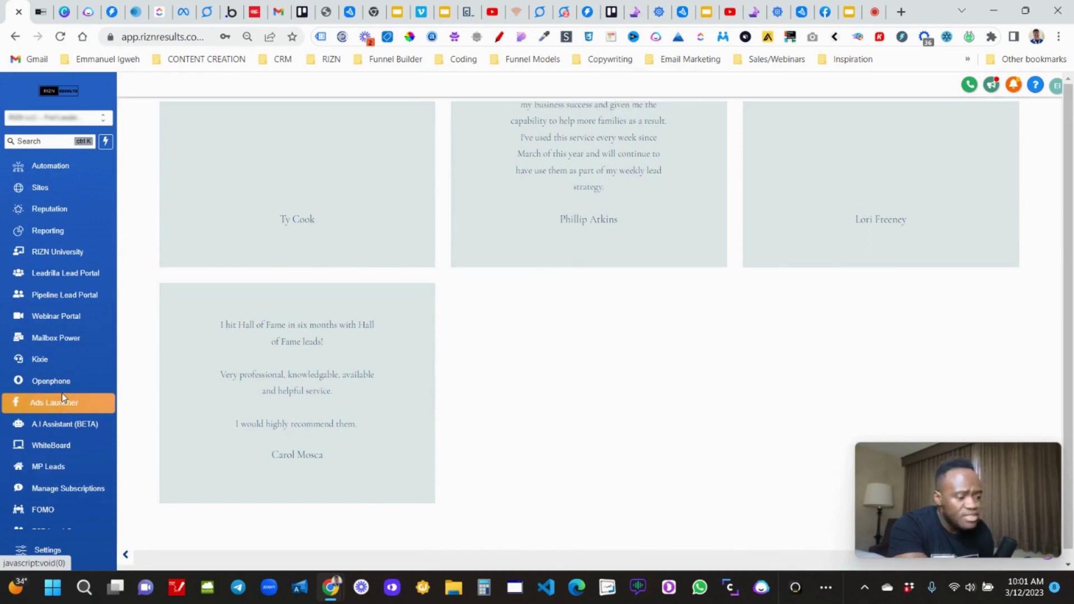
pyautogui.click(61, 402)
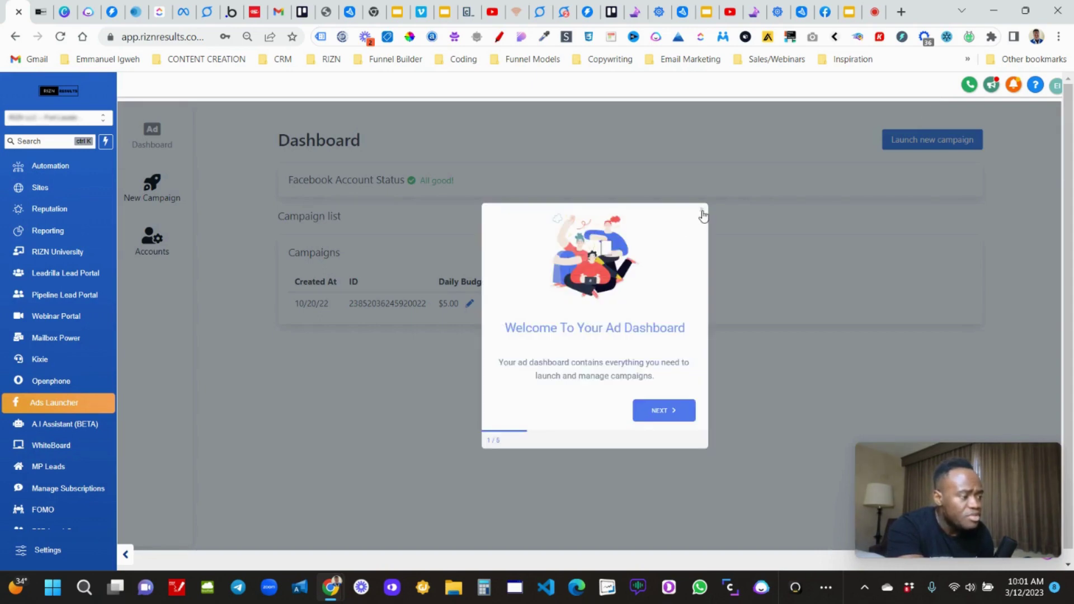
pyautogui.click(702, 211)
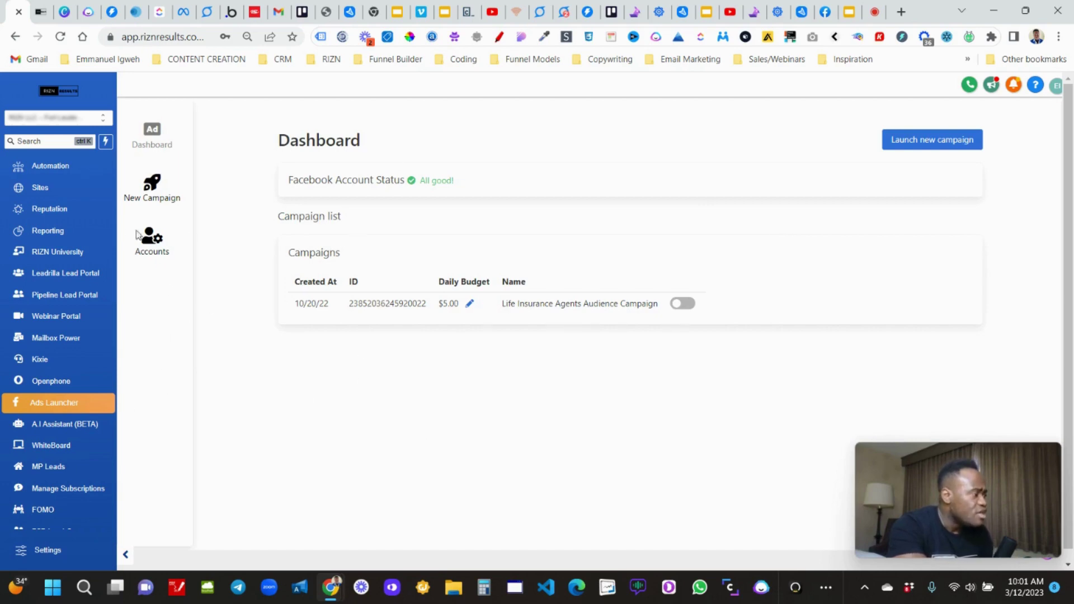
# - Review the Custom Menu Links Settings list in the other account tab and return to the Ads Launcher dashboard
pyautogui.click(42, 11)
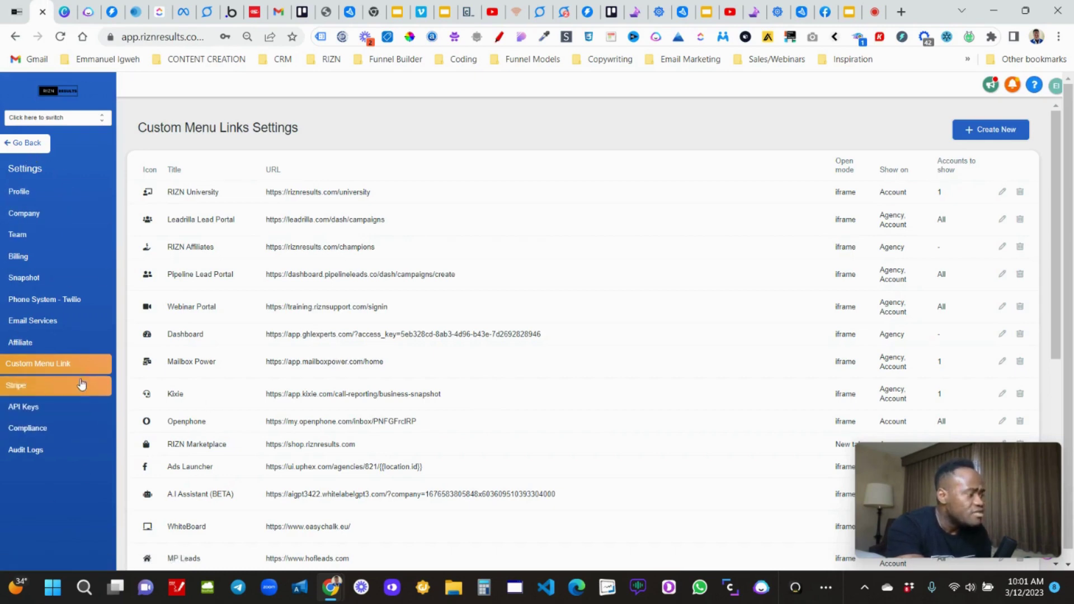
pyautogui.scroll(-4, 577, 305)
pyautogui.scroll(4, 576, 305)
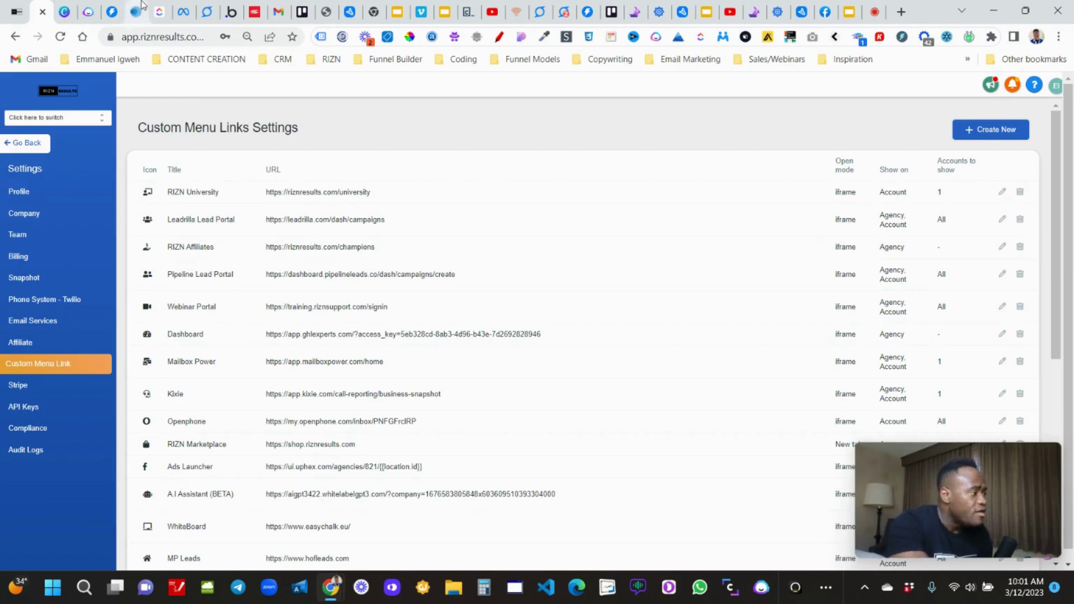
pyautogui.click(17, 11)
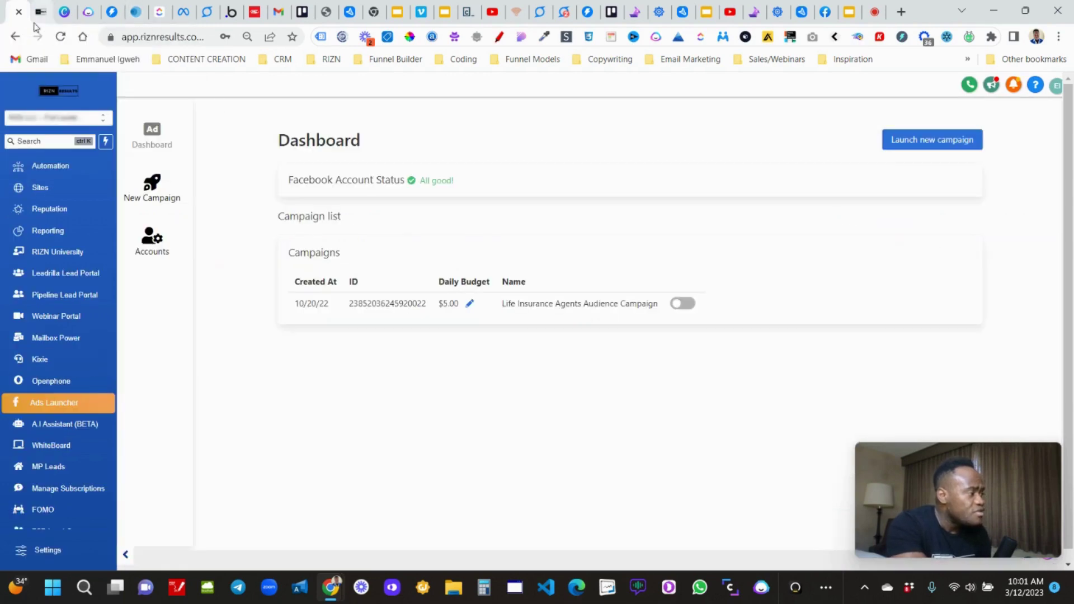
pyautogui.click(178, 40)
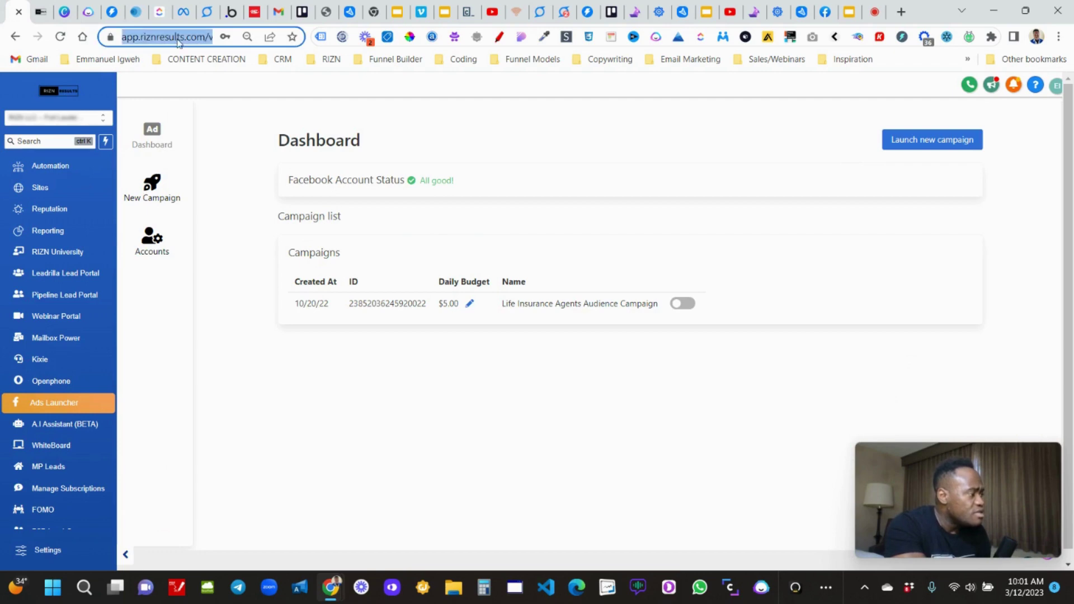
pyautogui.click(244, 286)
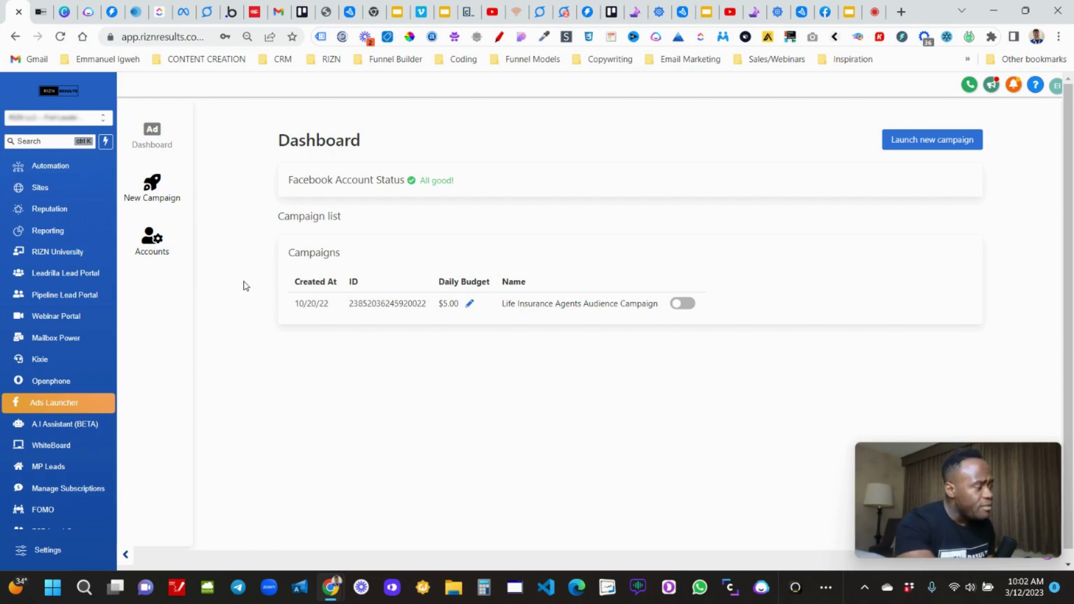
# - Open the account's Dashboard and examine its widgets, from the opportunity and funnel charts down to the lead reports
pyautogui.scroll(4, 51, 280)
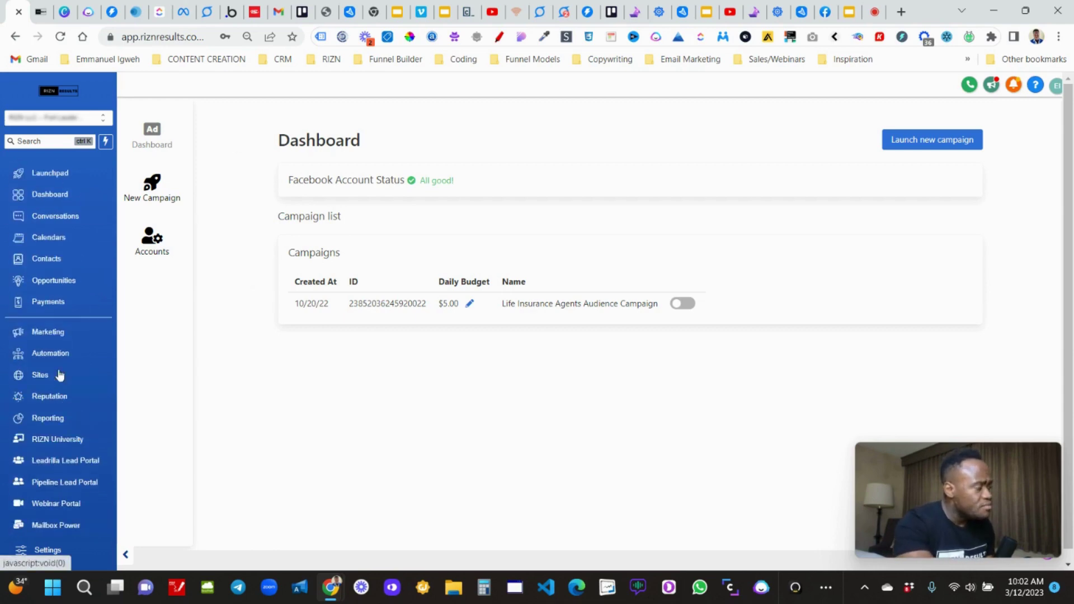
pyautogui.click(66, 200)
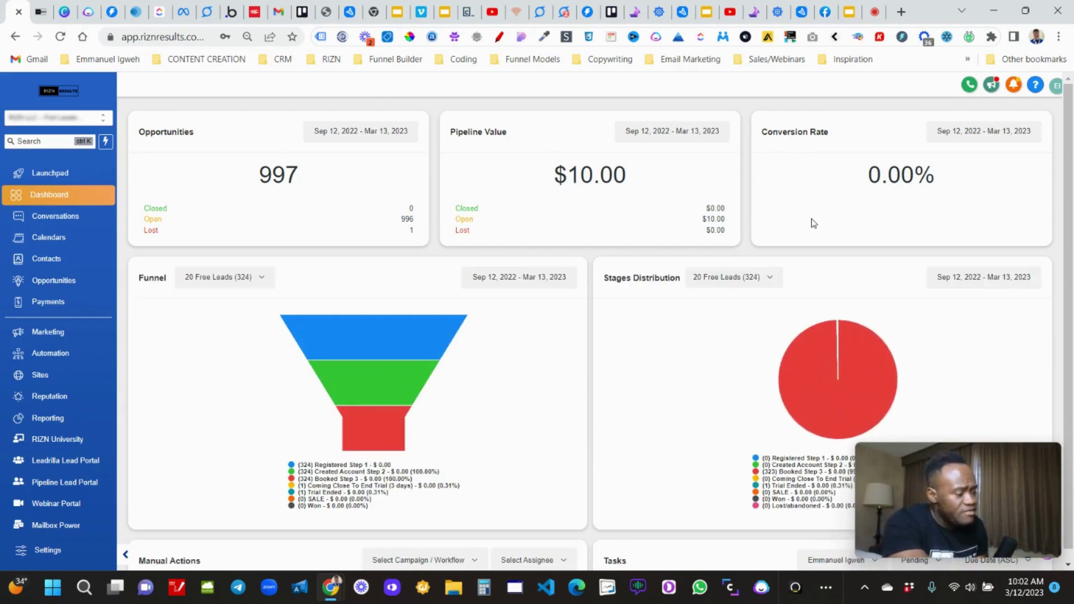
pyautogui.scroll(-5, 814, 223)
pyautogui.scroll(-1, 813, 222)
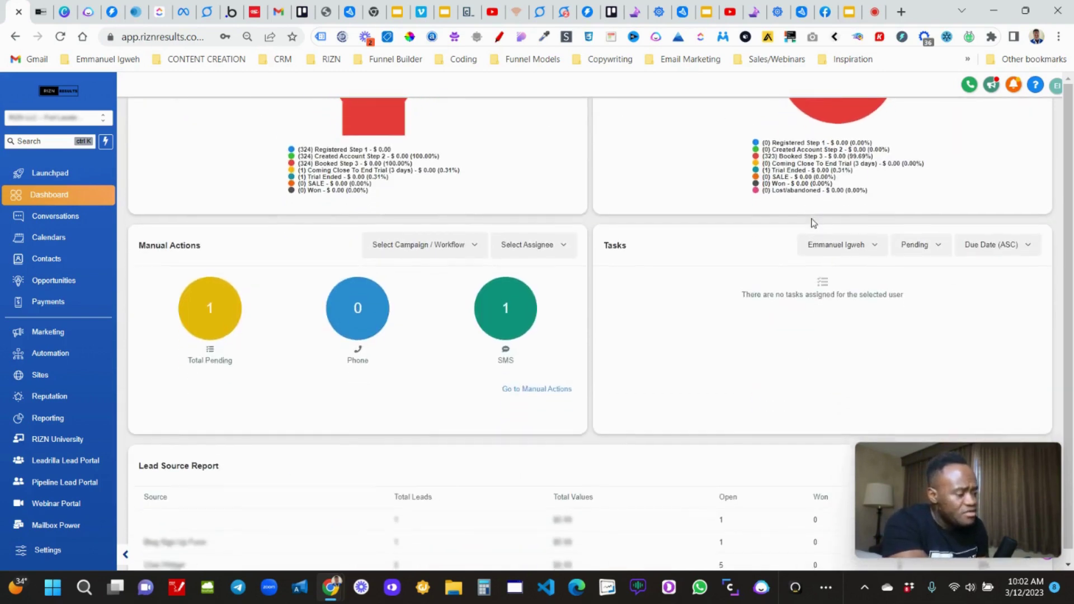
pyautogui.scroll(-8, 814, 223)
pyautogui.scroll(-14, 813, 224)
pyautogui.scroll(-3, 813, 223)
pyautogui.scroll(1, 813, 222)
pyautogui.scroll(-3, 813, 223)
pyautogui.scroll(-2, 813, 223)
pyautogui.scroll(20, 813, 223)
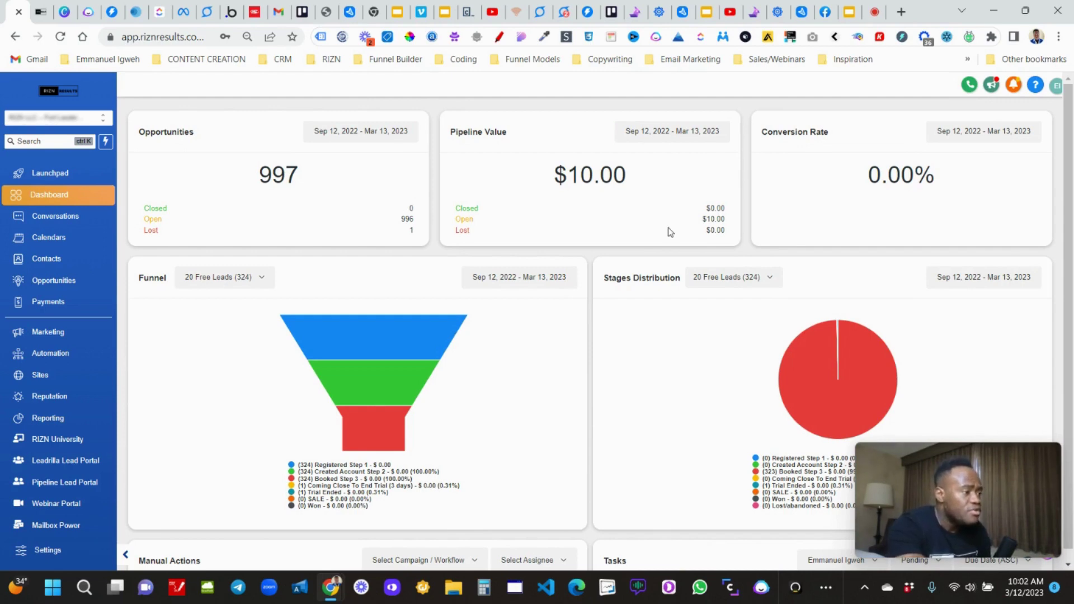
# - Open The Marketers Toolkit for Go High Level website in a new browser tab
pyautogui.click(902, 12)
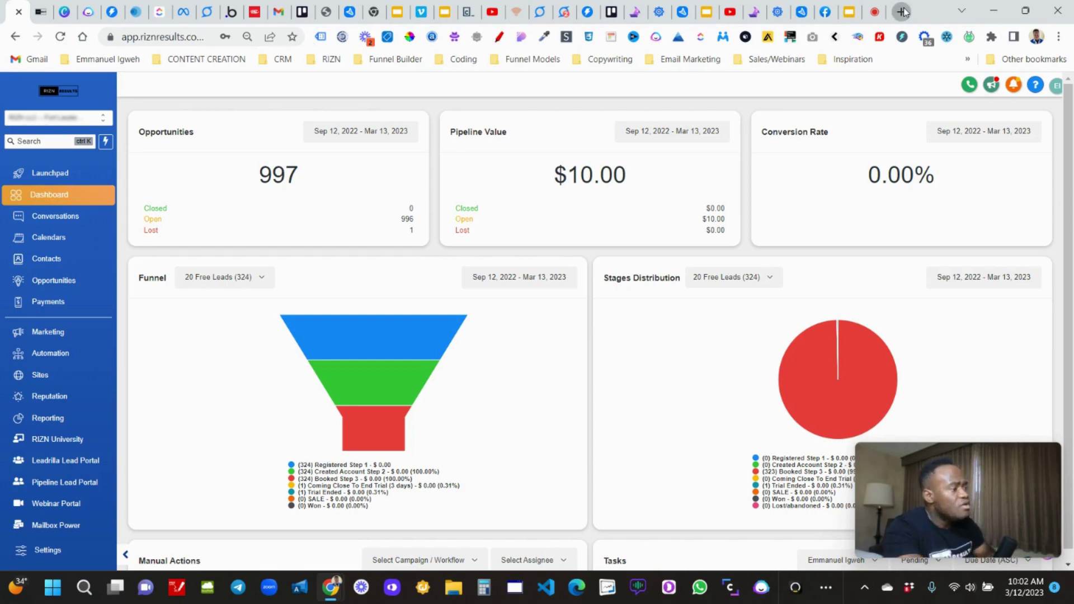
pyautogui.write('ma')
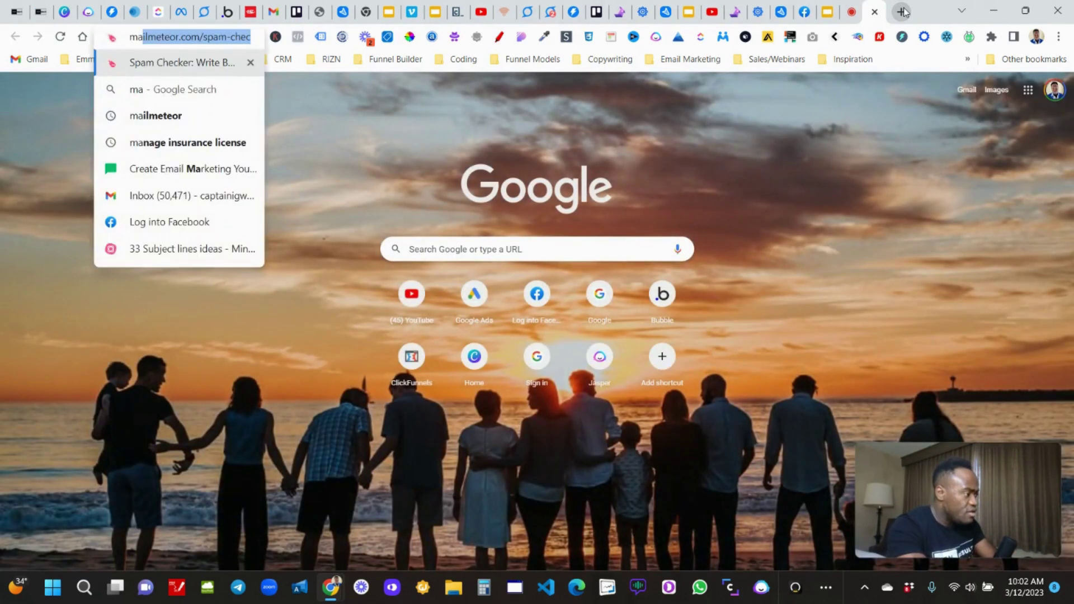
pyautogui.write('rke')
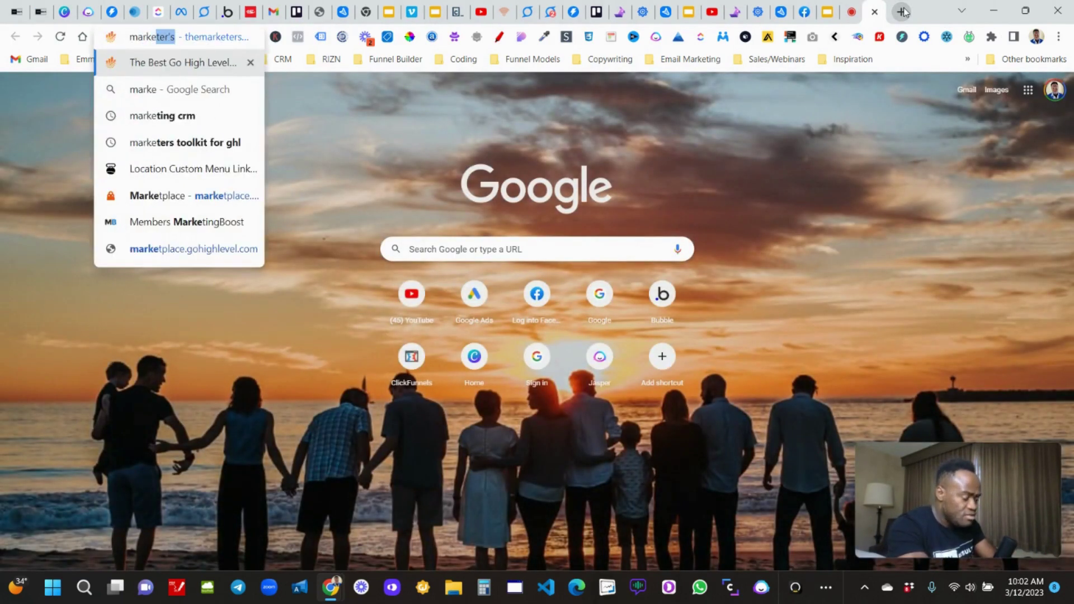
pyautogui.press('Return')
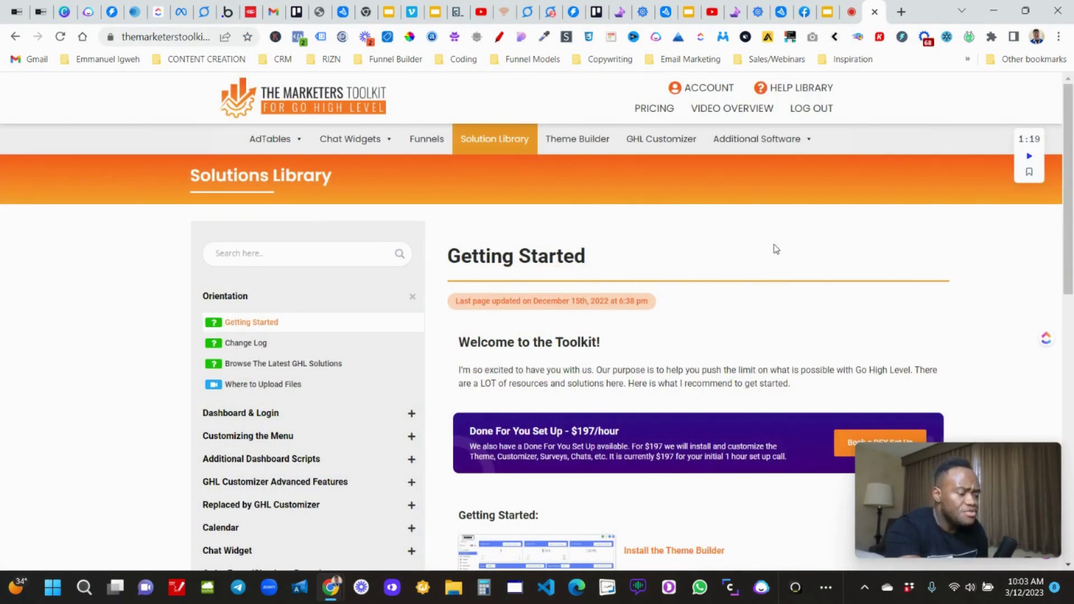
# - Look through the Getting Started page of the Solutions Library, including the theme builder, customizer and survey entries
pyautogui.scroll(-4, 776, 249)
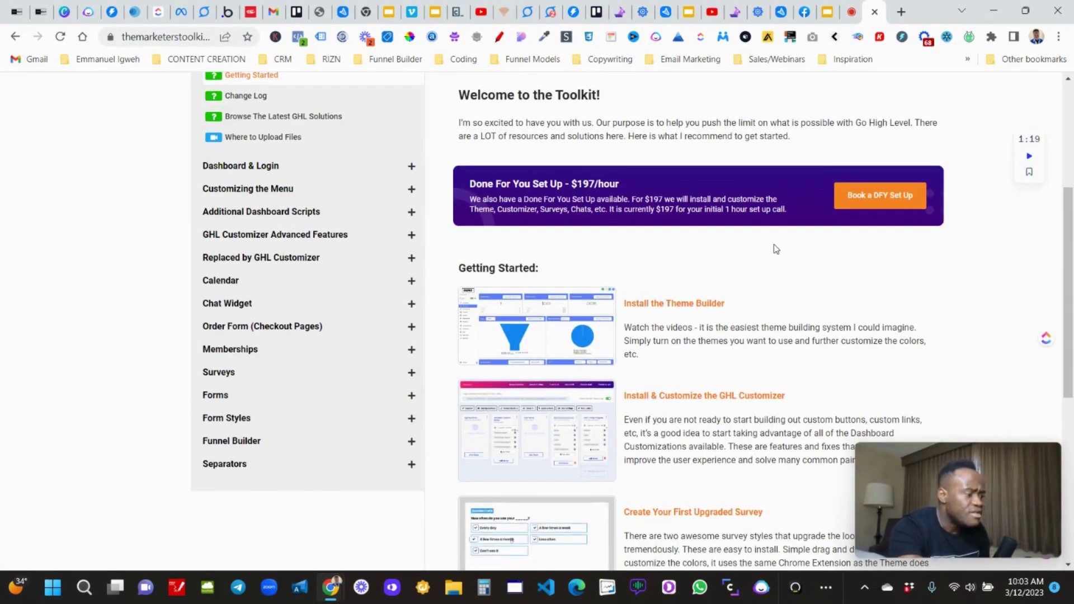
pyautogui.scroll(-3, 775, 250)
pyautogui.scroll(7, 599, 176)
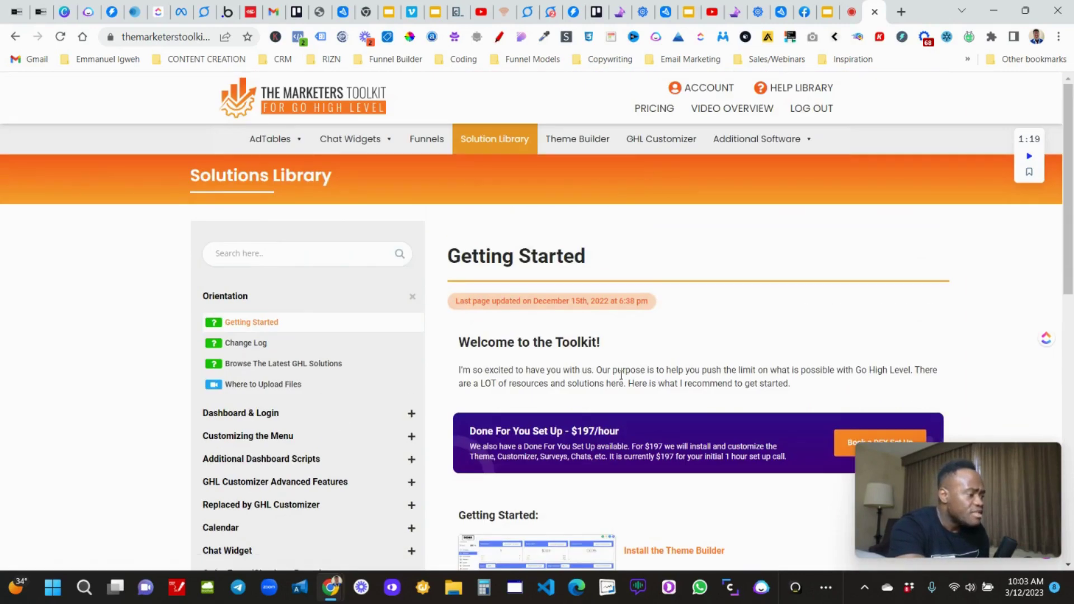
pyautogui.scroll(-7, 631, 365)
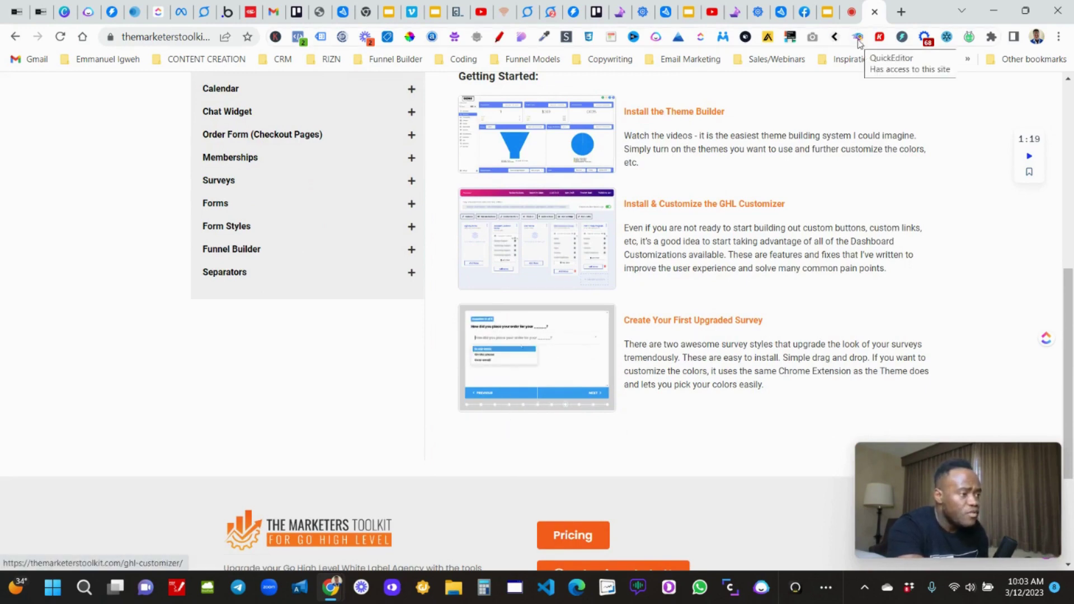
# - Open the survey page at riznresults.com/learnmore in a new browser tab
pyautogui.click(906, 15)
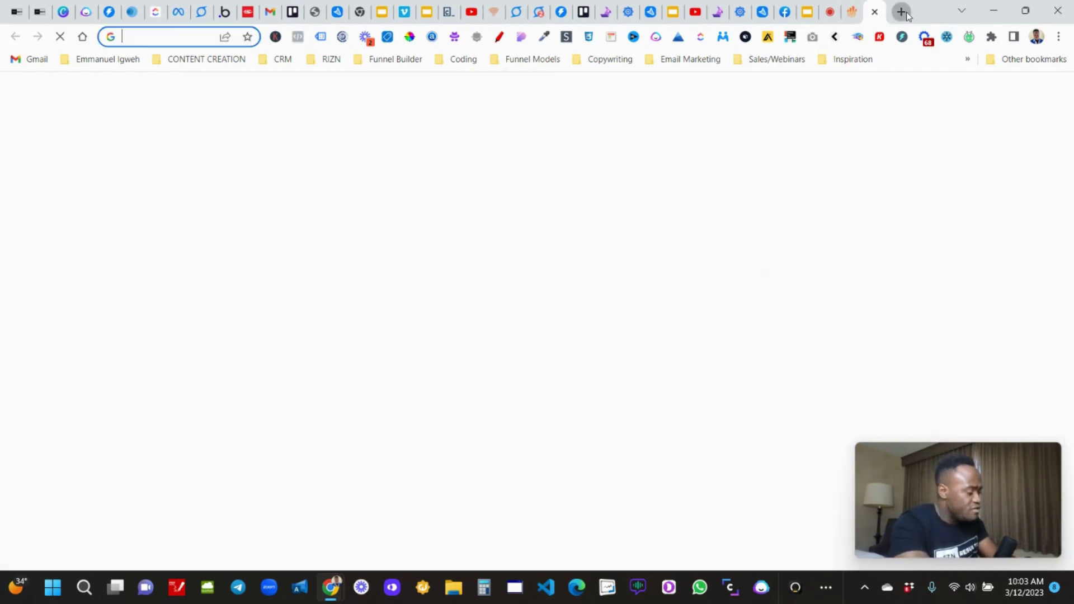
pyautogui.write('riznresul')
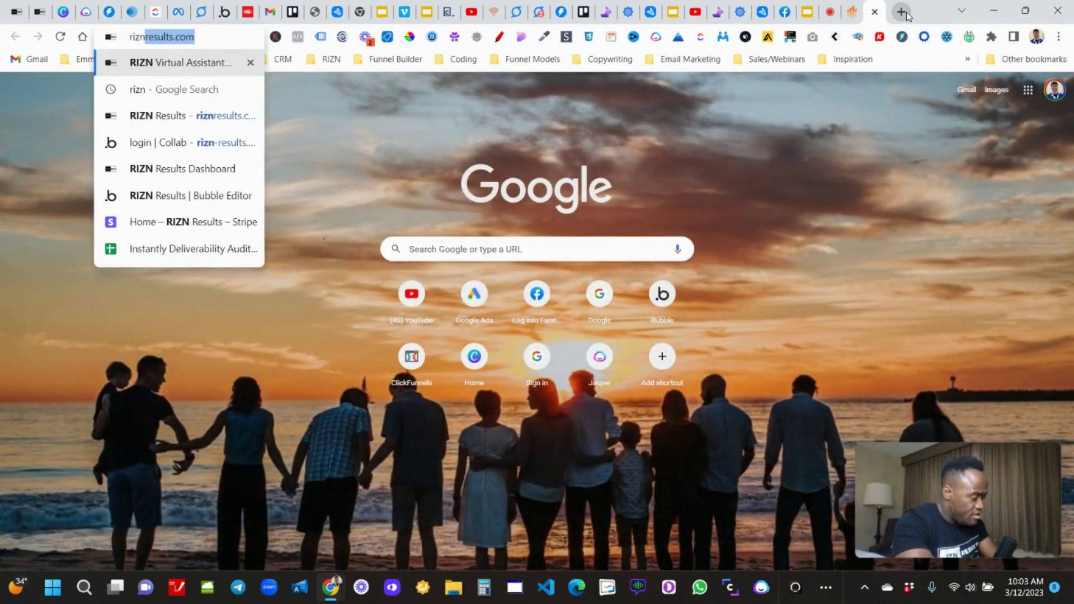
pyautogui.write('ts')
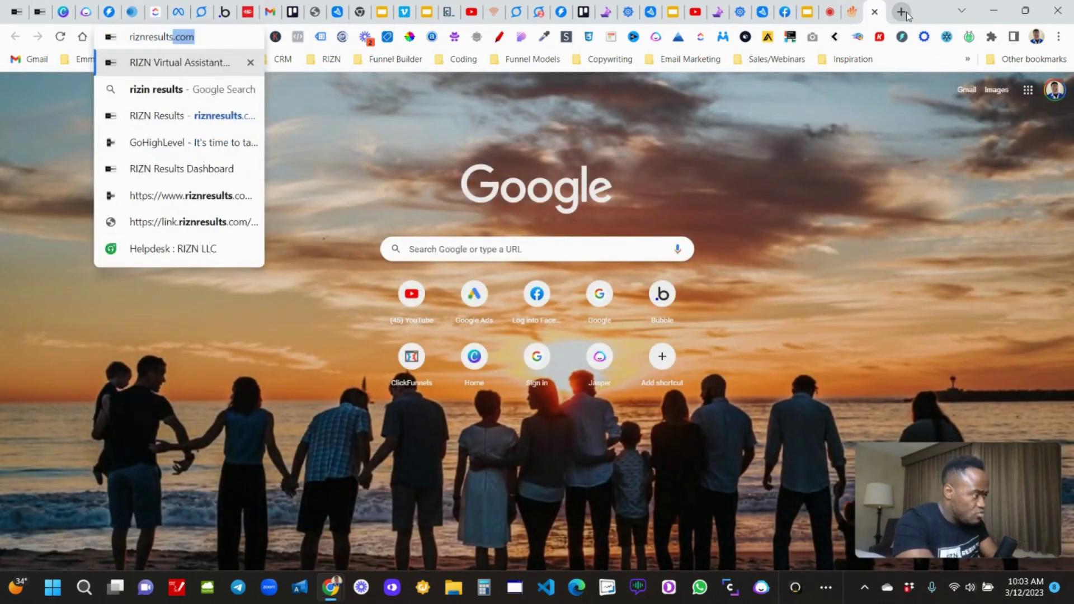
pyautogui.write('.com/learnm')
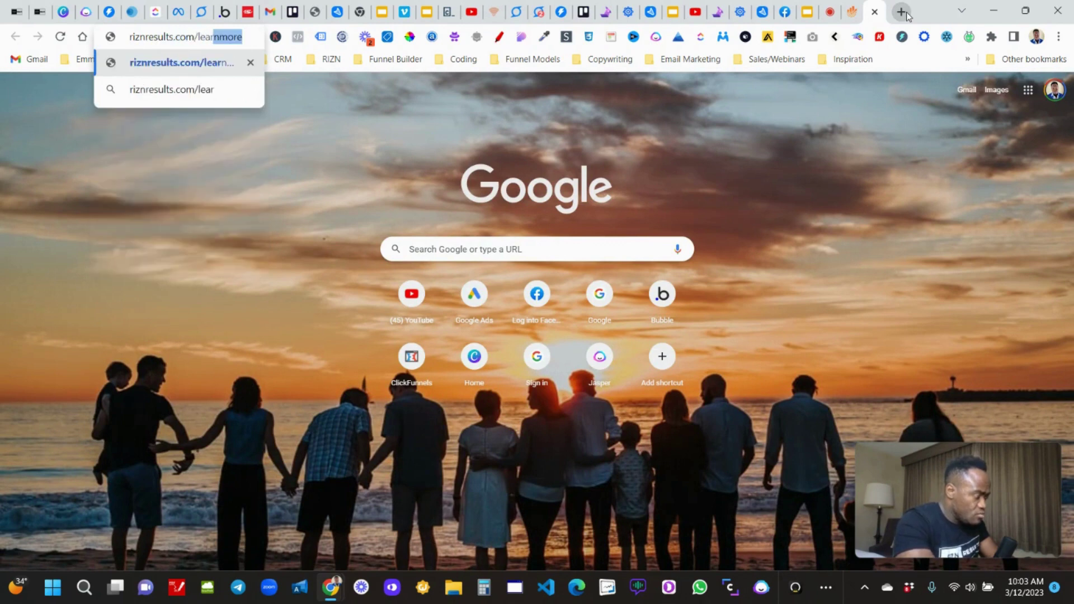
pyautogui.write('ore')
pyautogui.press('Return')
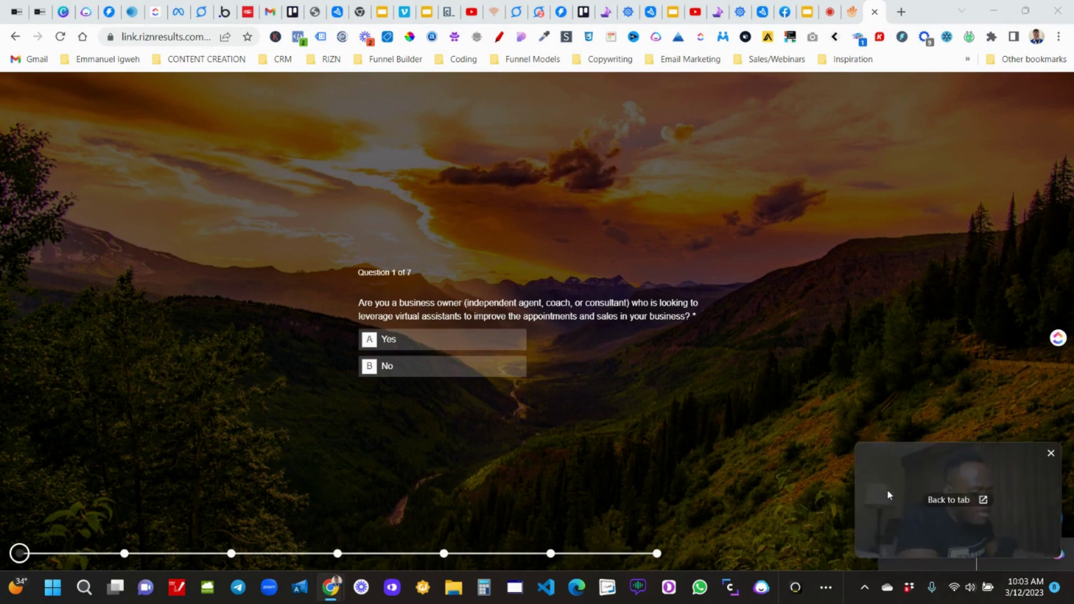
# - Try to advance the survey past question 1 without an answer, and select both Yes and No
pyautogui.moveTo(888, 497); pyautogui.dragTo(878, 314)
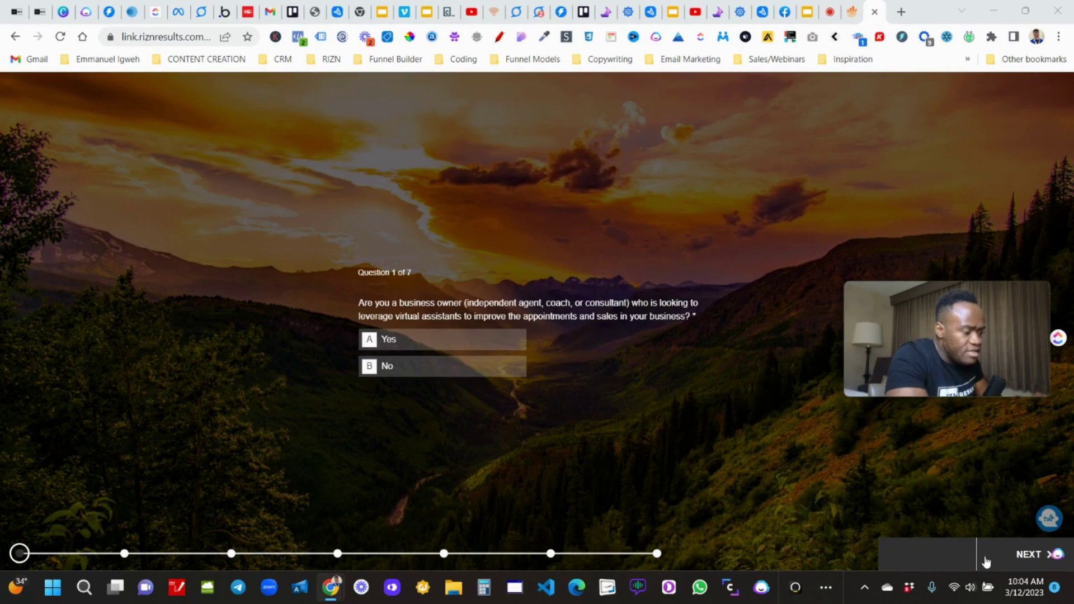
pyautogui.click(986, 561)
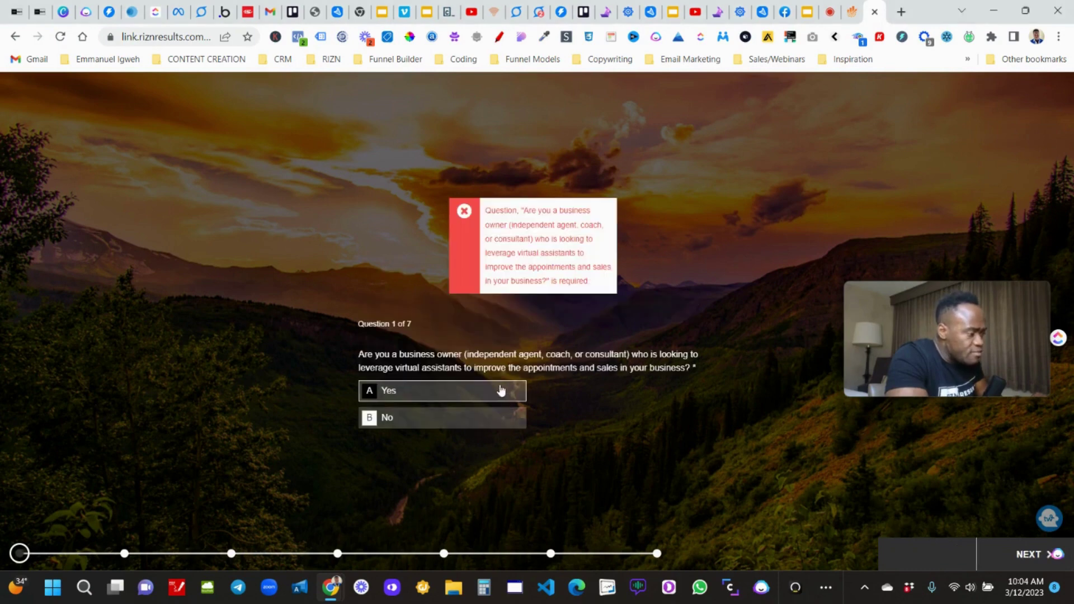
pyautogui.moveTo(469, 428); pyautogui.dragTo(440, 396)
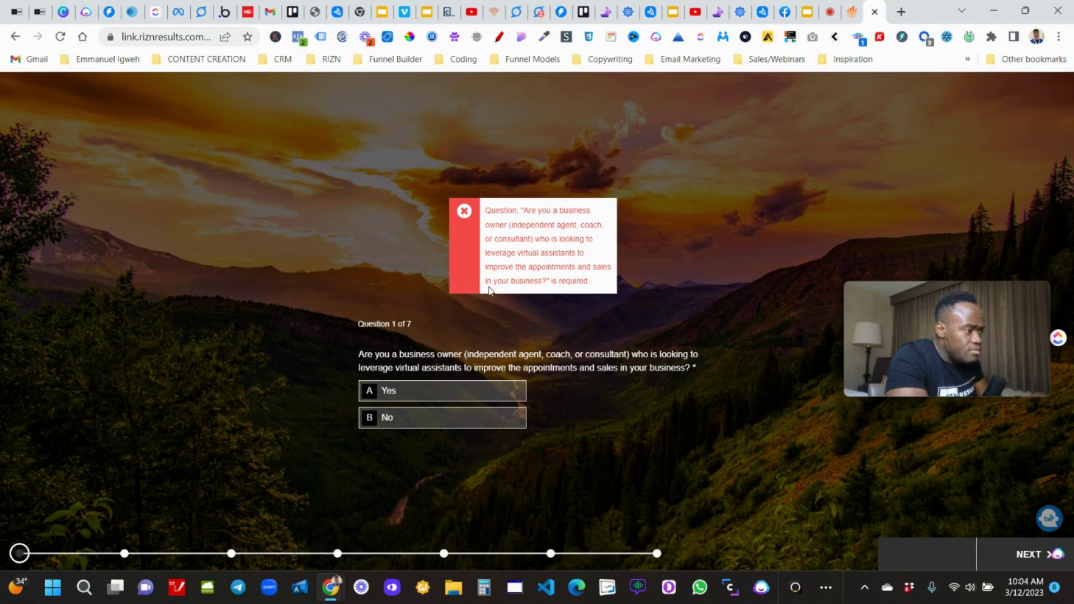
# - Return to The Marketers Toolkit site and open its Theme Builder page followed by its Funnels page
pyautogui.click(850, 16)
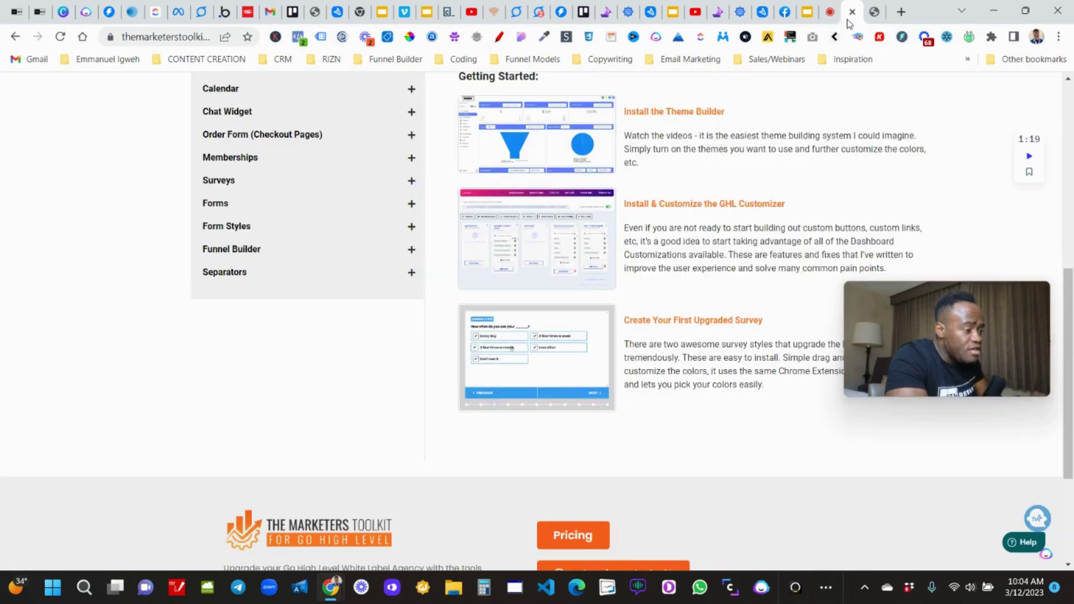
pyautogui.scroll(6, 687, 351)
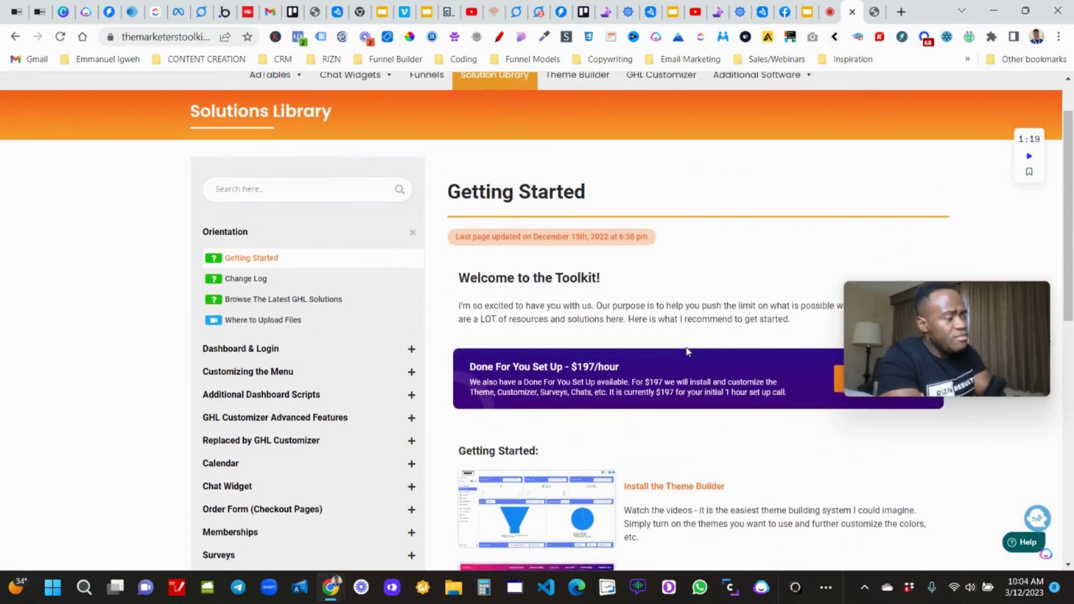
pyautogui.scroll(2, 672, 291)
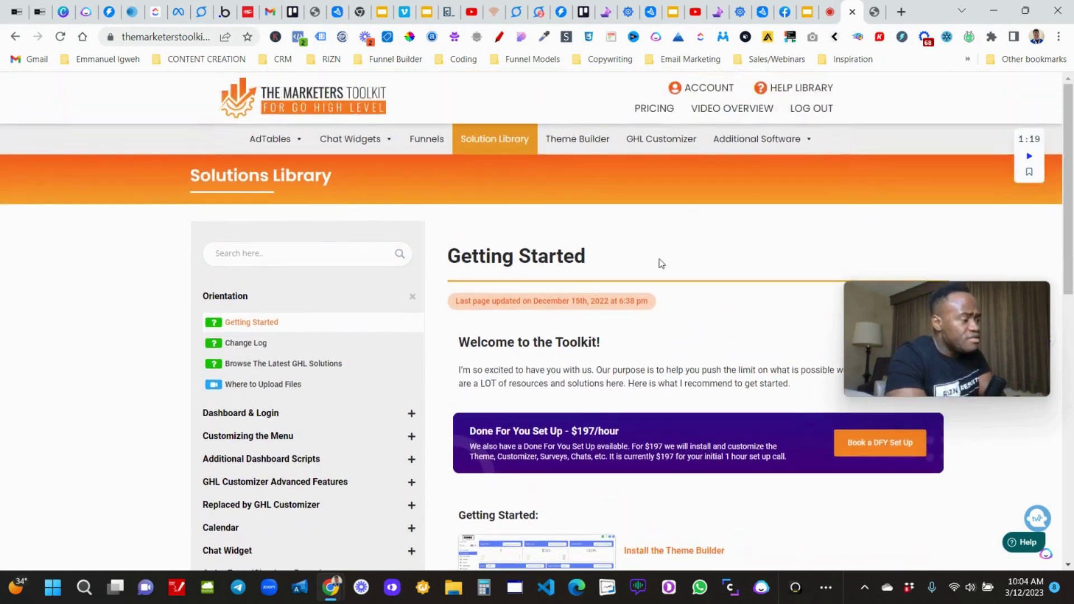
pyautogui.click(585, 141)
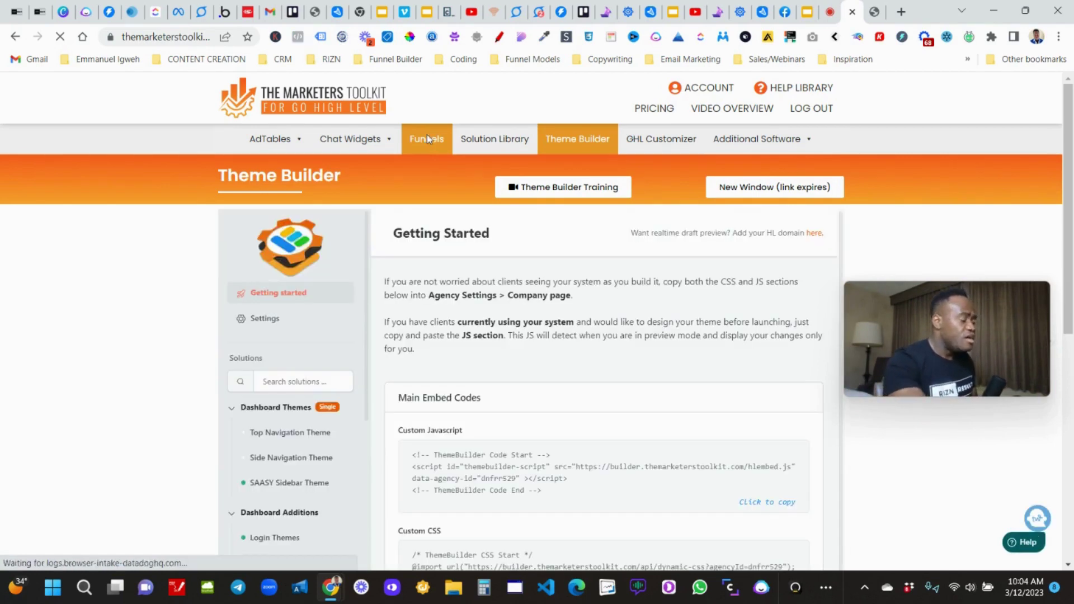
pyautogui.click(428, 136)
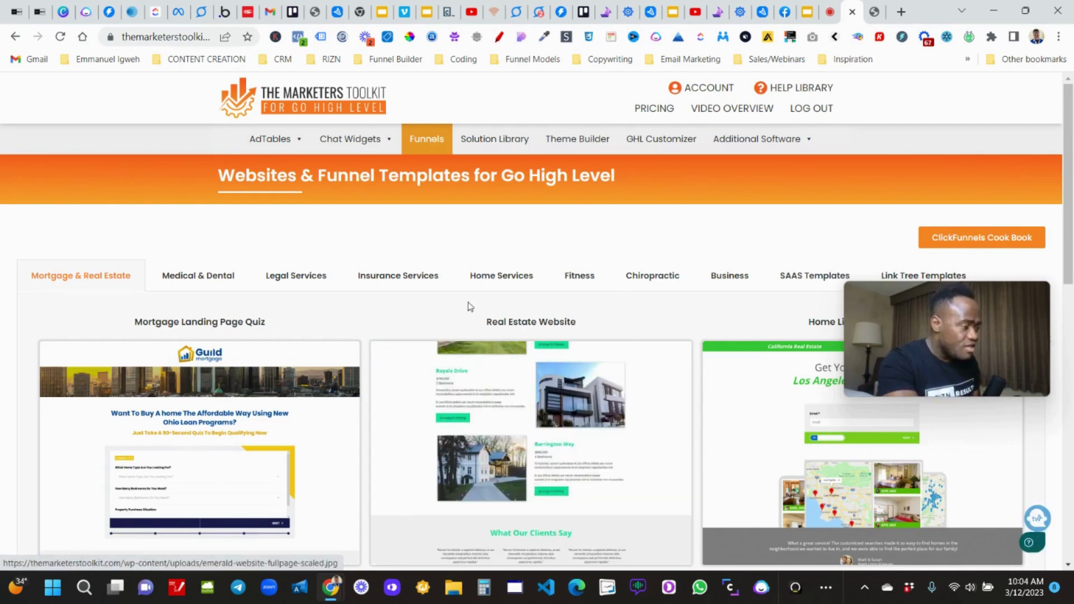
# - Browse the Medical & Dental and SAAS Templates categories of the funnel templates
pyautogui.click(213, 279)
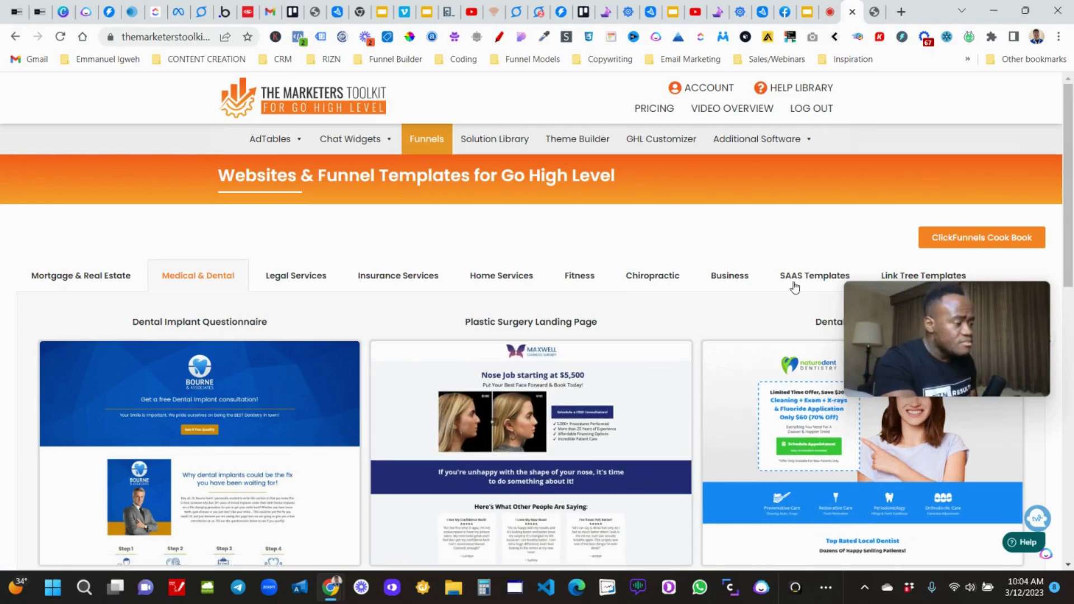
pyautogui.click(797, 288)
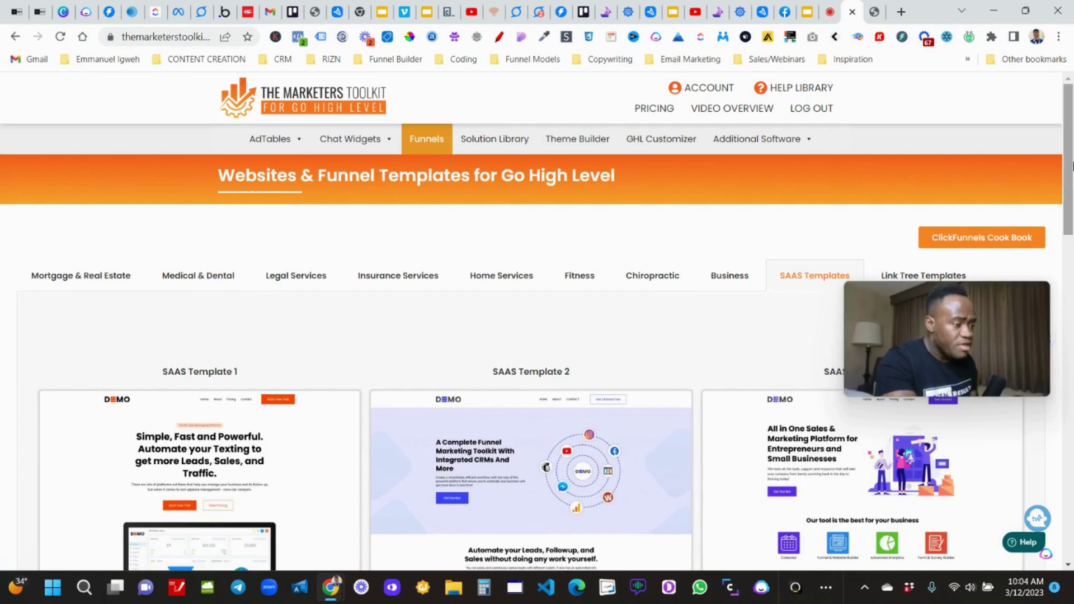
pyautogui.moveTo(1071, 166); pyautogui.dragTo(1071, 143)
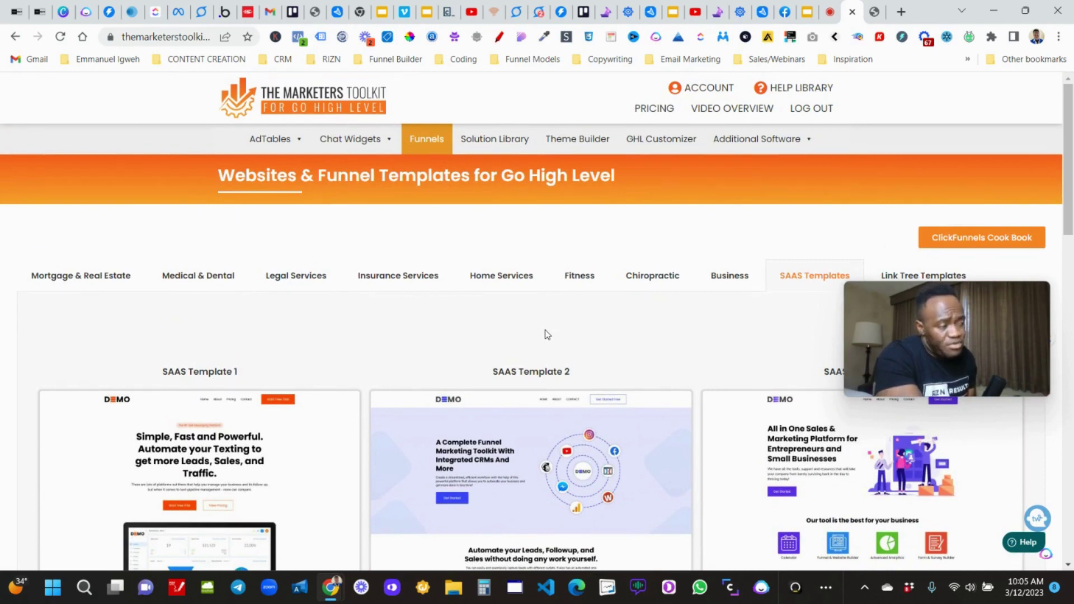
# - Open the GHL Customizer and review its Opportunity Pipelines, Smart Lists, Calendars and Entire System features
pyautogui.click(643, 142)
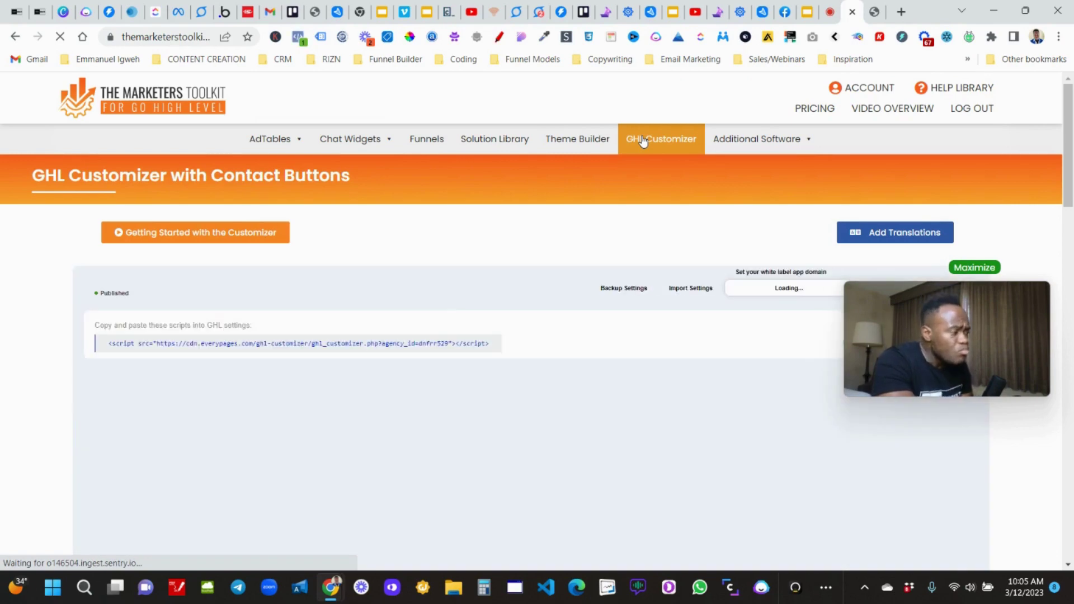
pyautogui.scroll(-3, 495, 409)
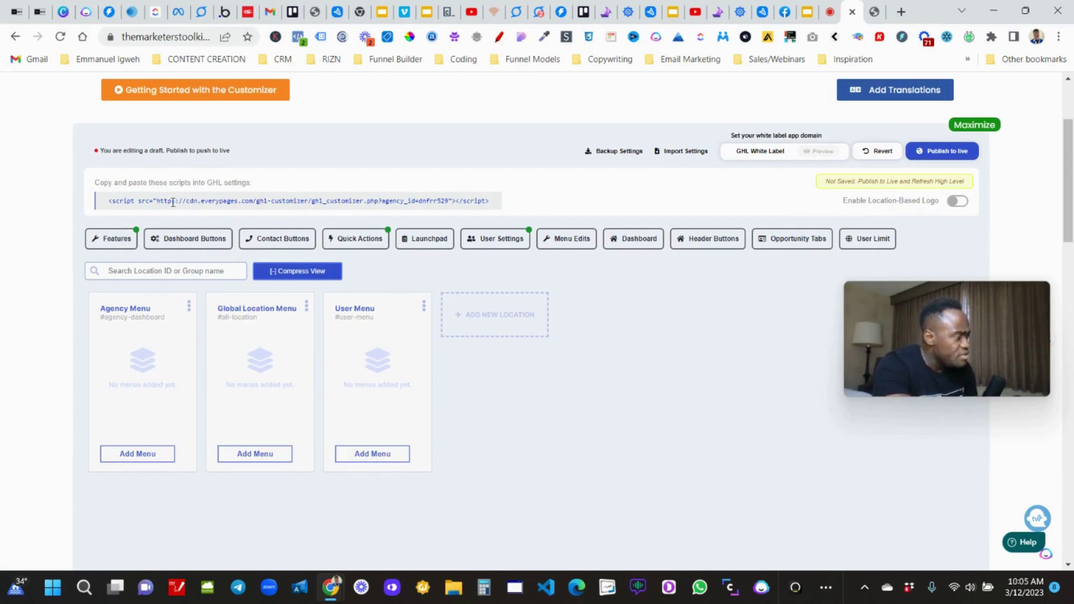
pyautogui.click(113, 239)
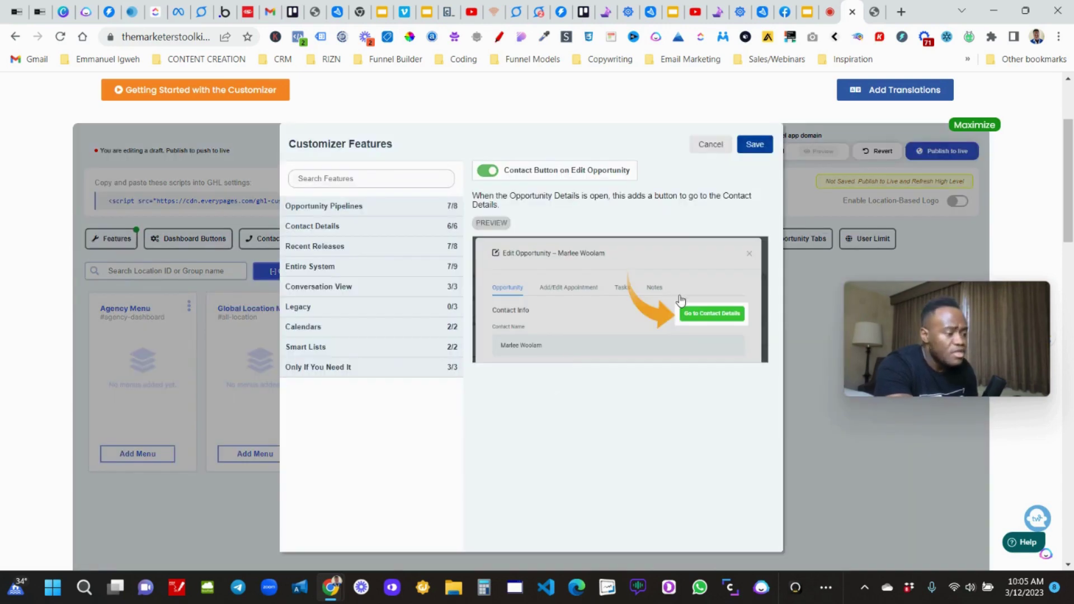
pyautogui.click(396, 209)
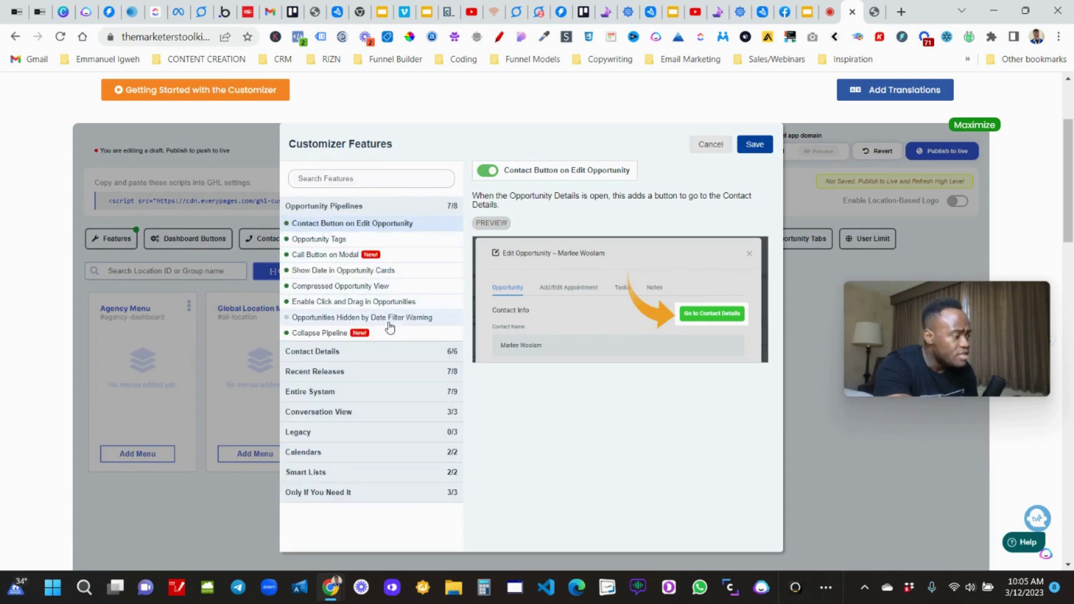
pyautogui.click(398, 474)
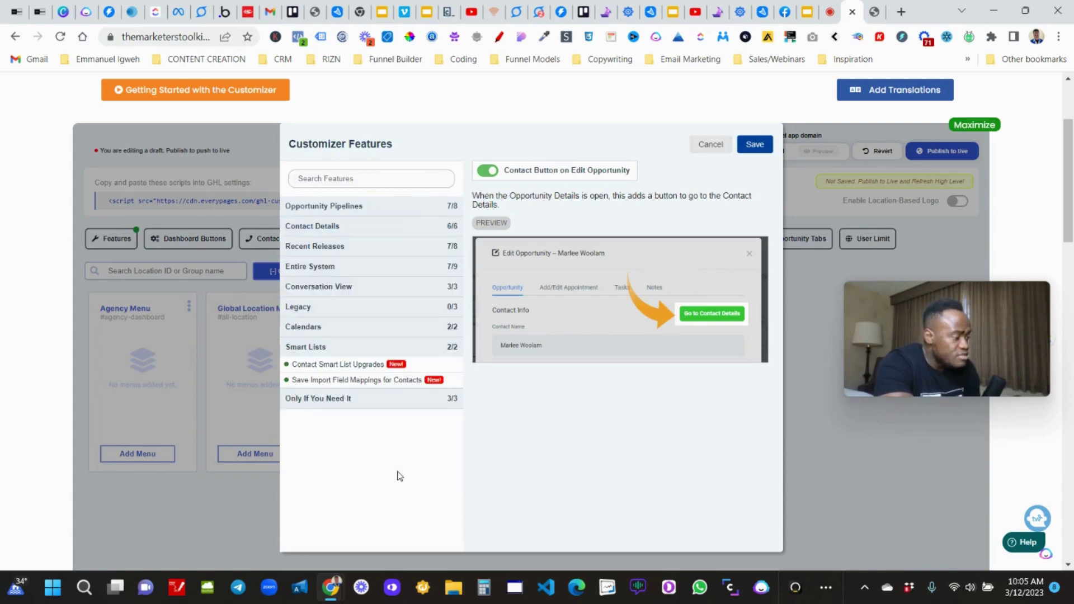
pyautogui.click(390, 330)
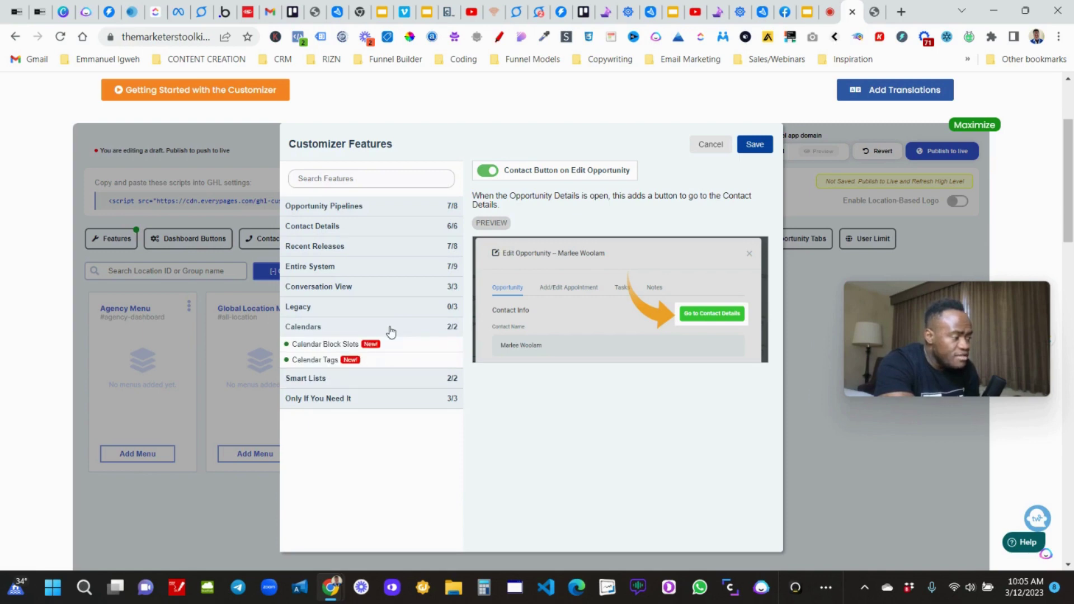
pyautogui.click(394, 266)
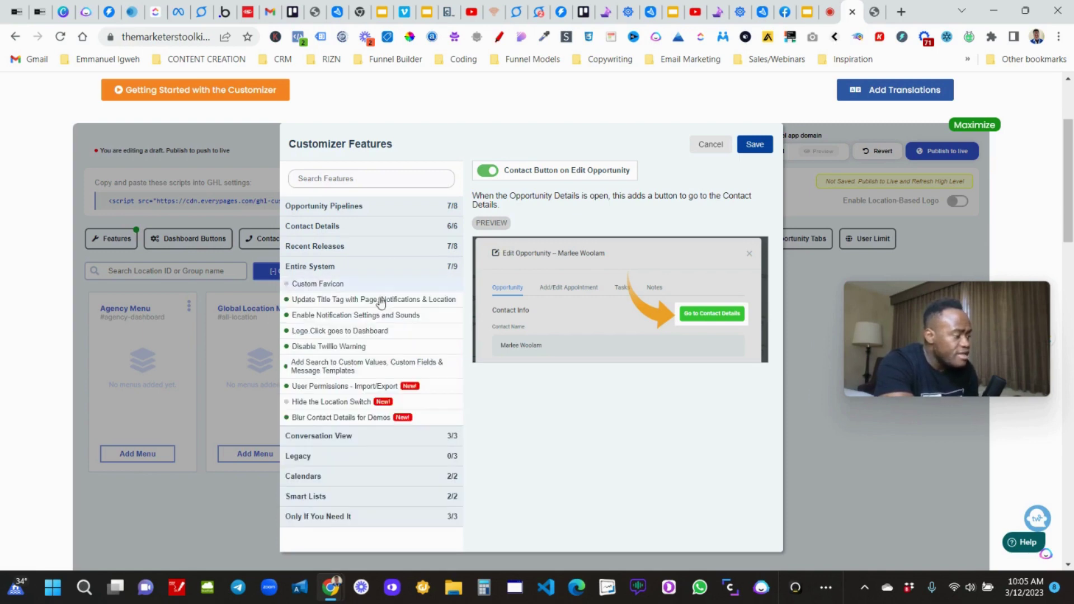
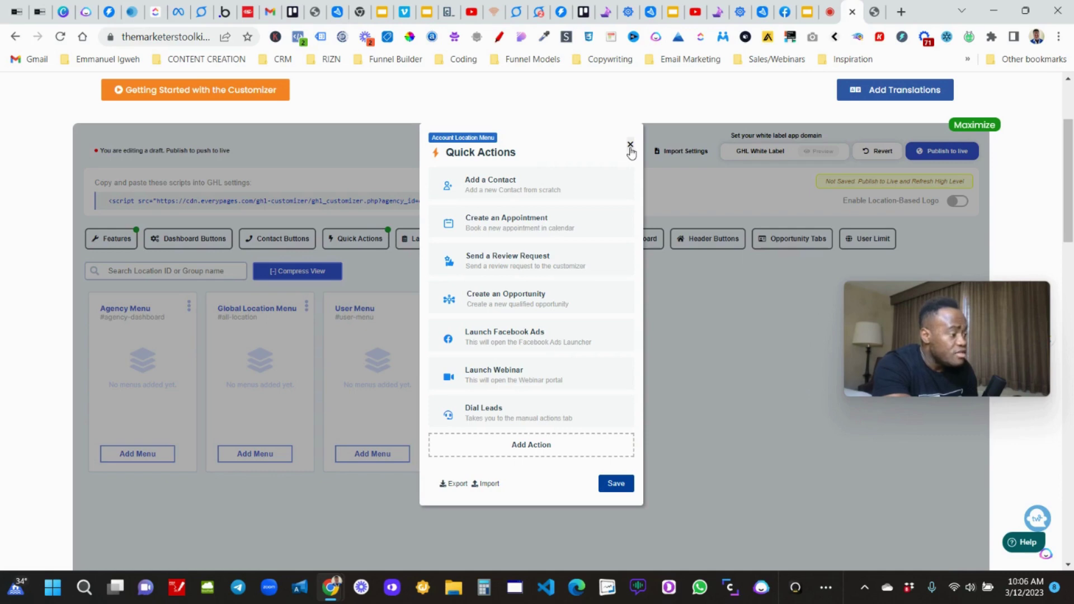
# - Close the Quick Actions settings, then view the customizer's User Limit settings and close them without changes
pyautogui.click(630, 145)
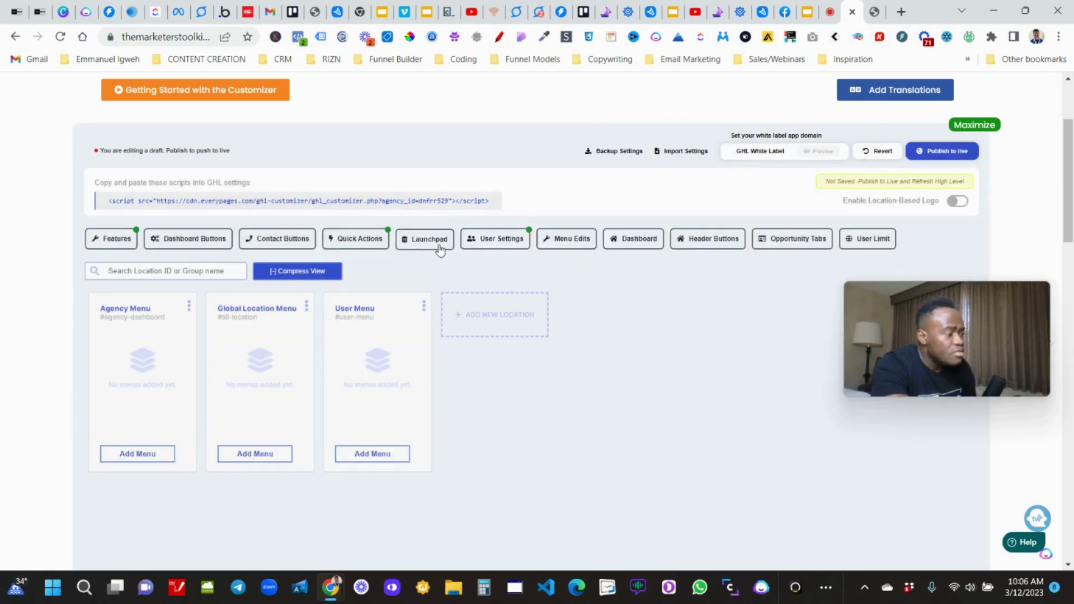
pyautogui.click(866, 238)
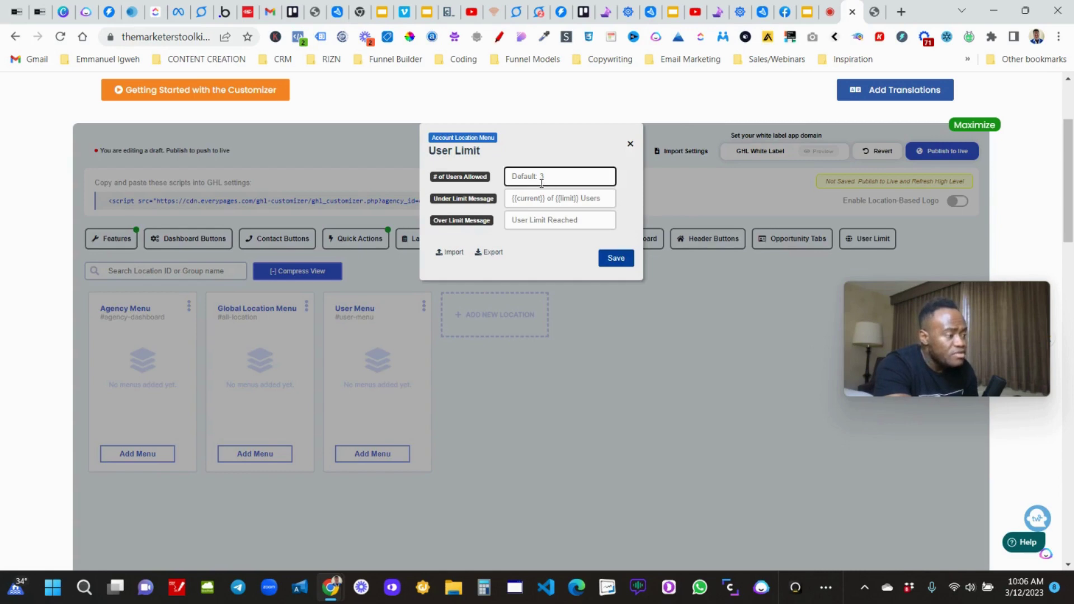
pyautogui.click(631, 144)
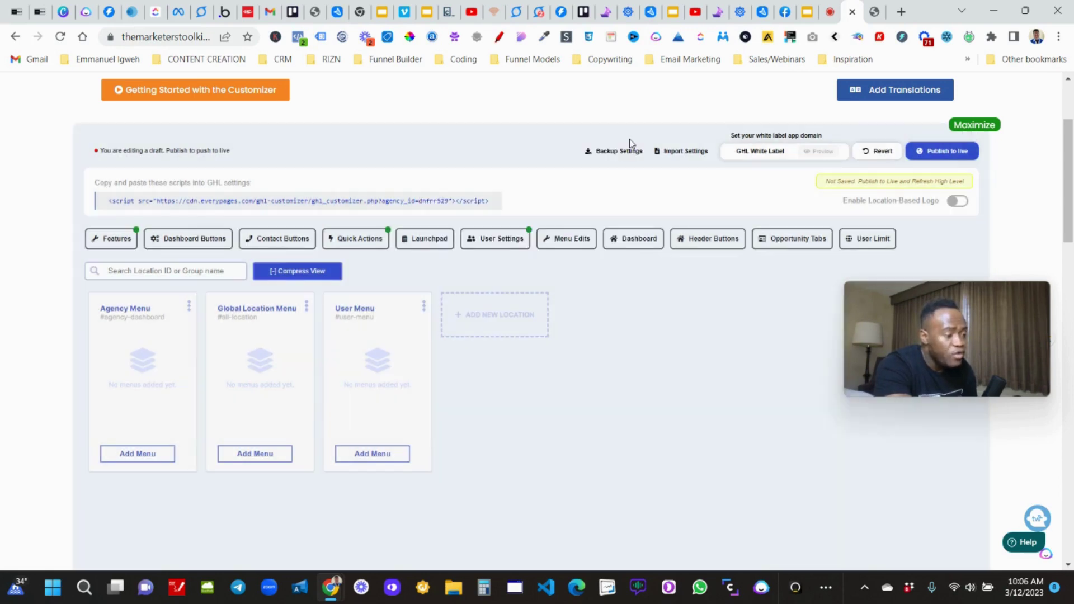
pyautogui.scroll(3, 643, 228)
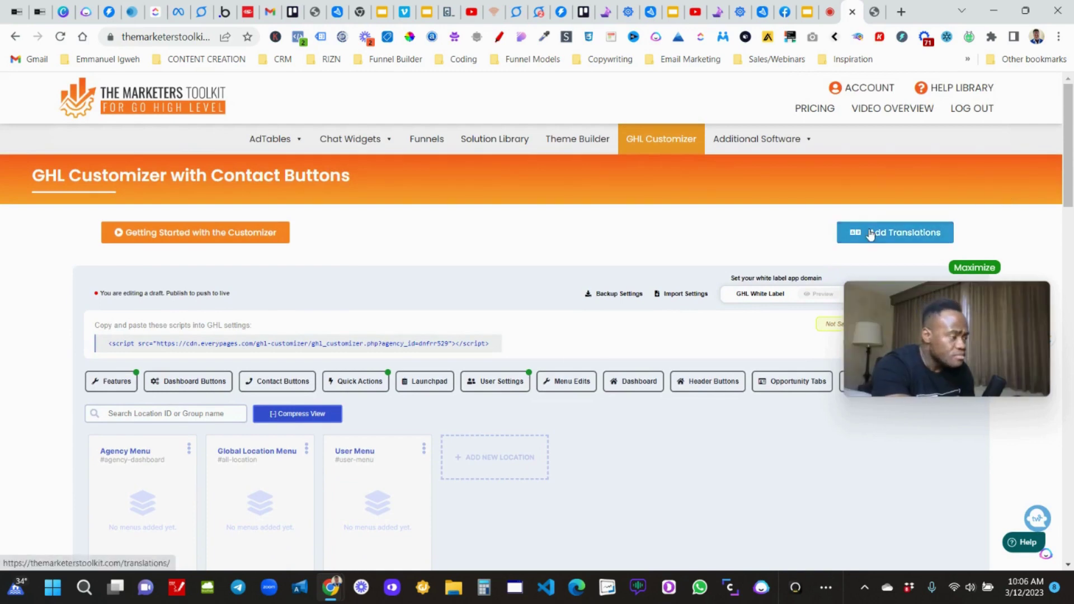
# - Open the Theme Builder and view the descriptions of the Top Navigation Theme and Side Navigation Theme
pyautogui.click(595, 141)
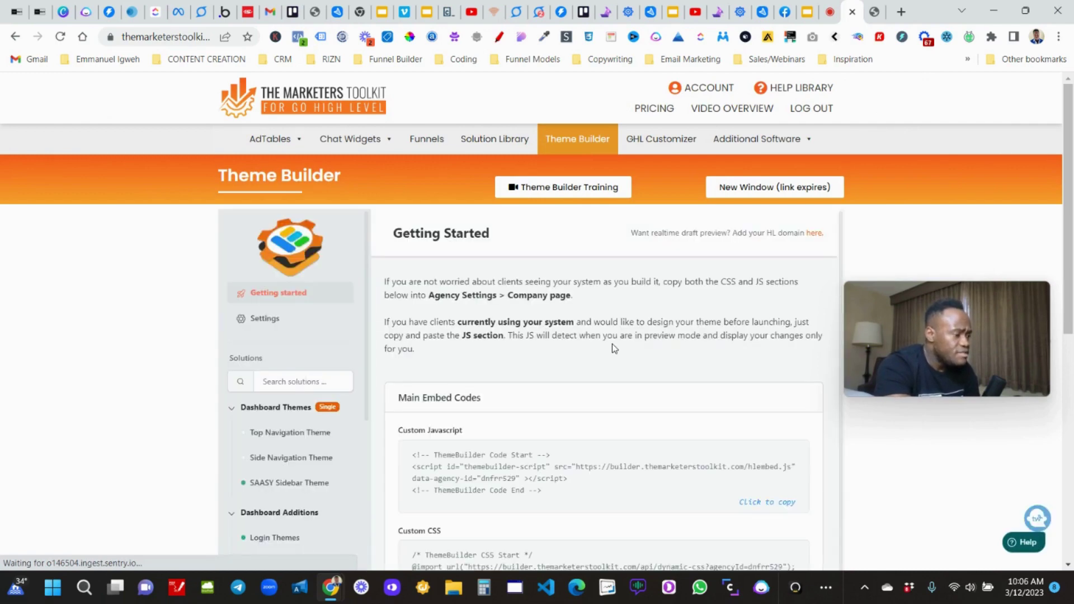
pyautogui.scroll(-1, 637, 357)
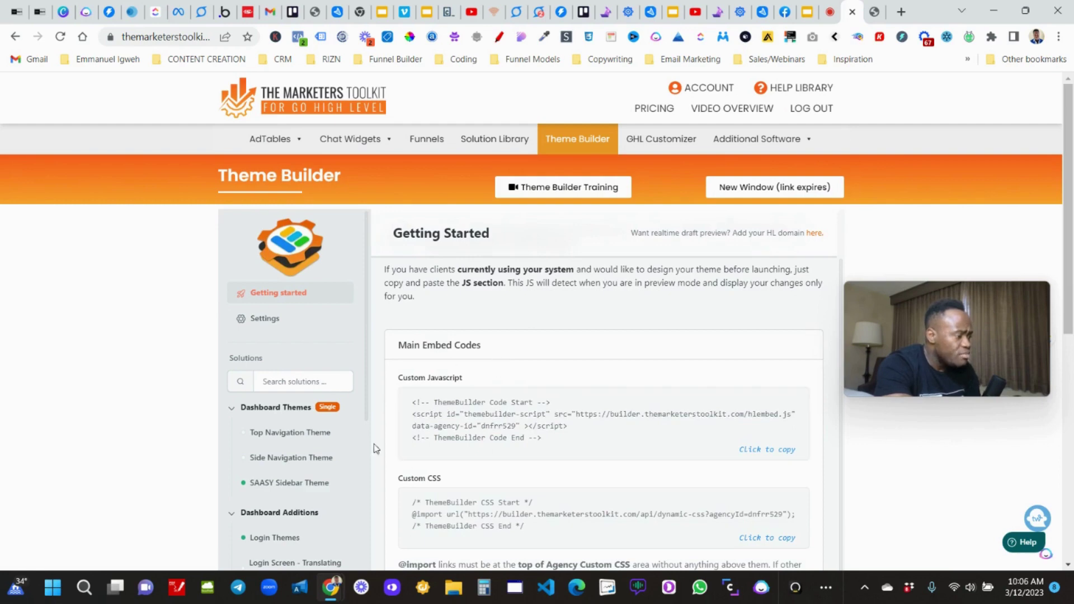
pyautogui.click(309, 434)
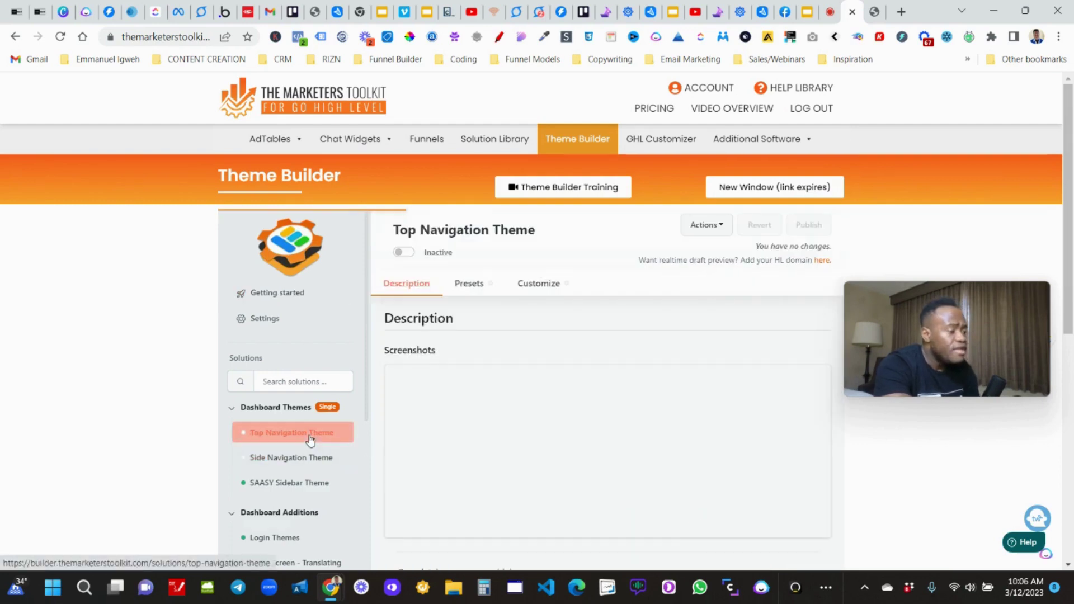
pyautogui.scroll(-1, 720, 384)
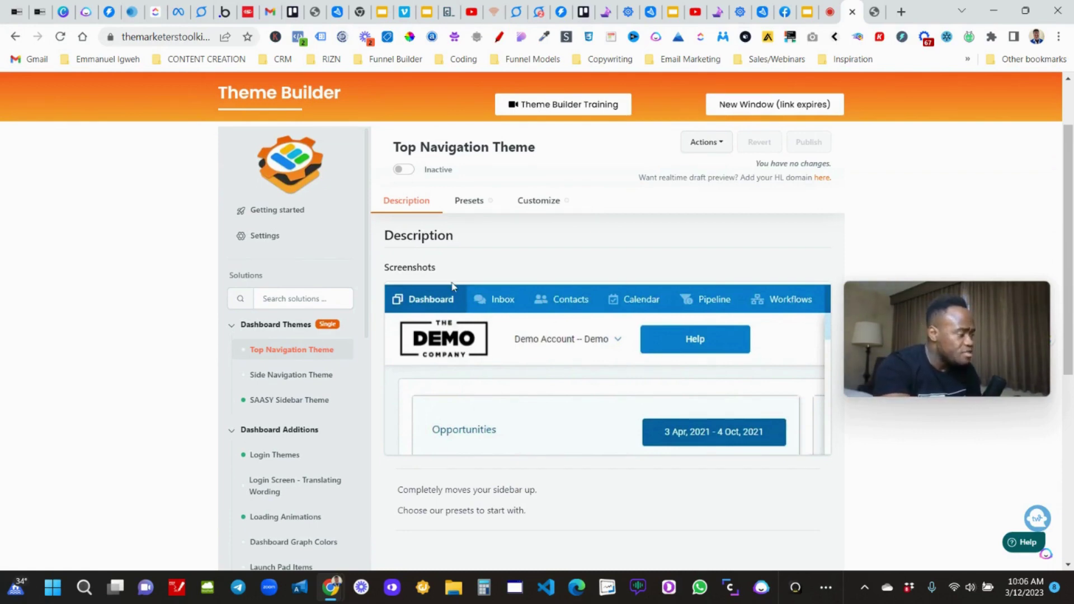
pyautogui.click(308, 380)
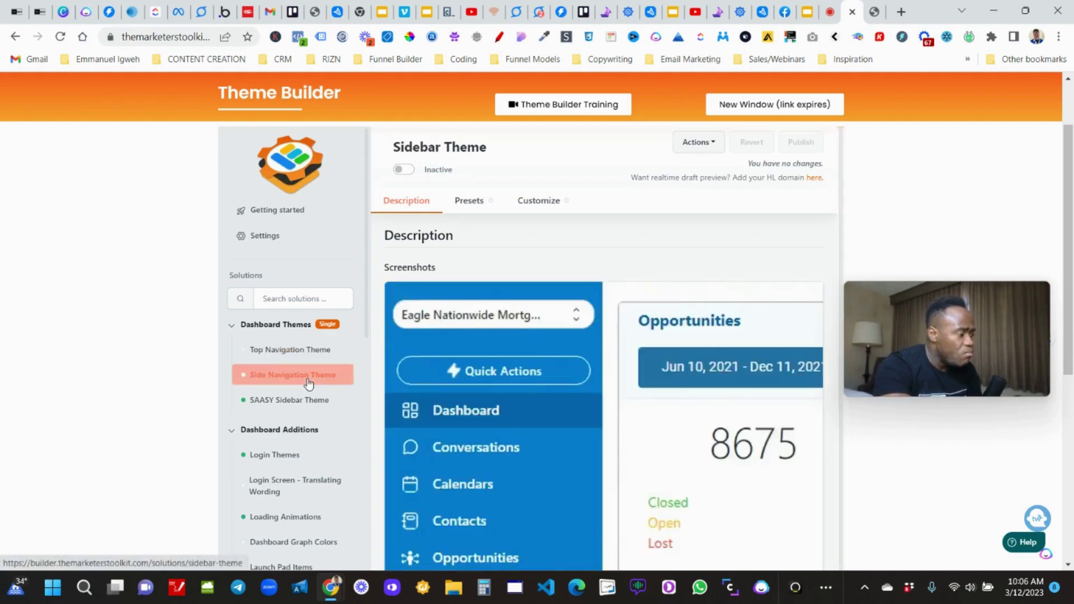
pyautogui.scroll(-1, 475, 506)
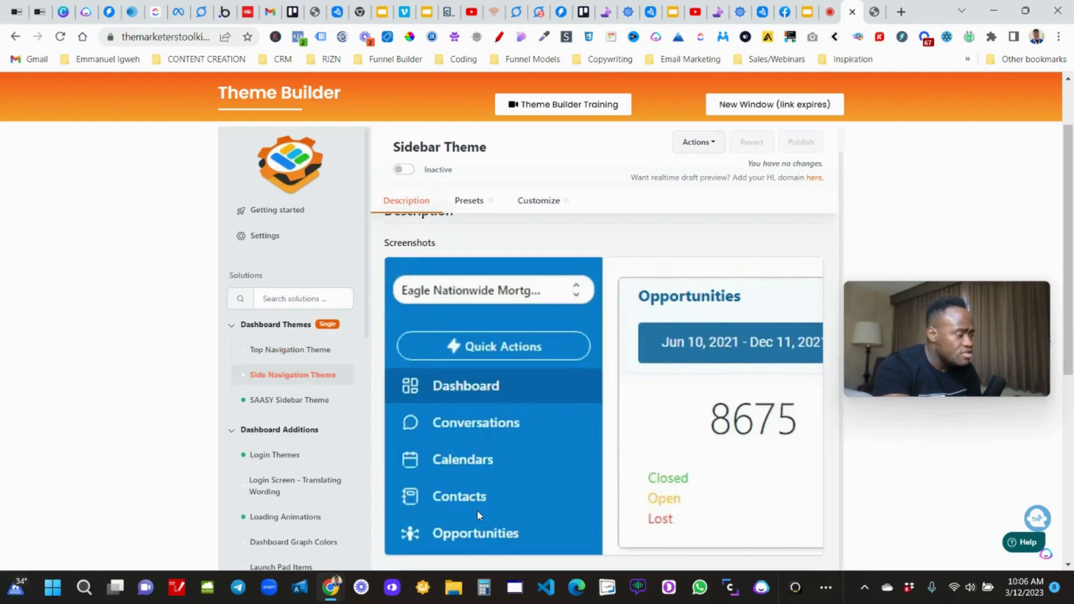
# - Look through the SAASY Sidebar Theme presets from Theme A to Theme G
pyautogui.click(300, 399)
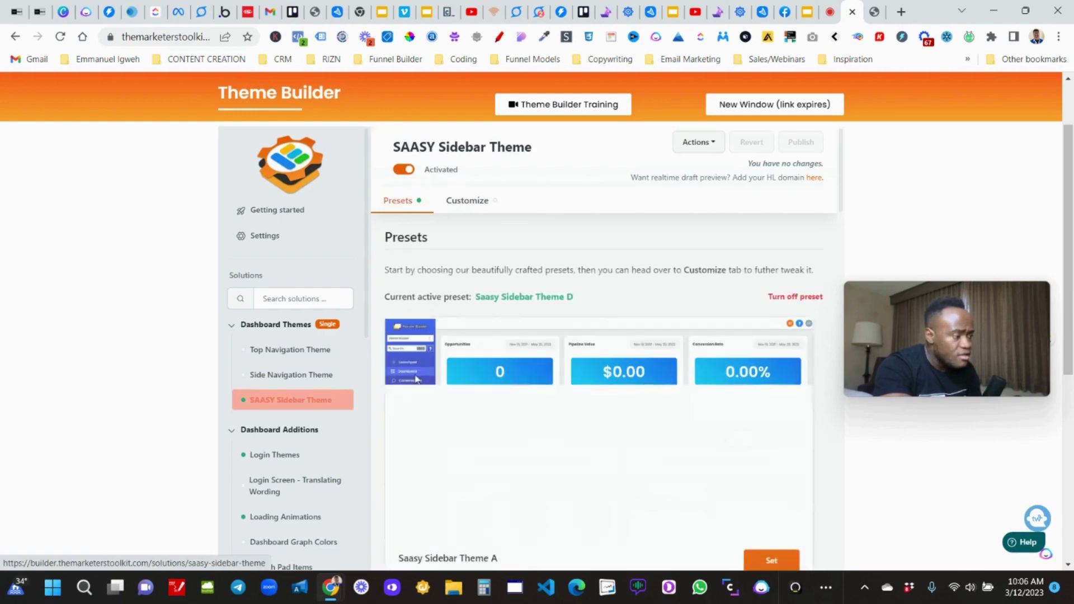
pyautogui.scroll(-8, 544, 406)
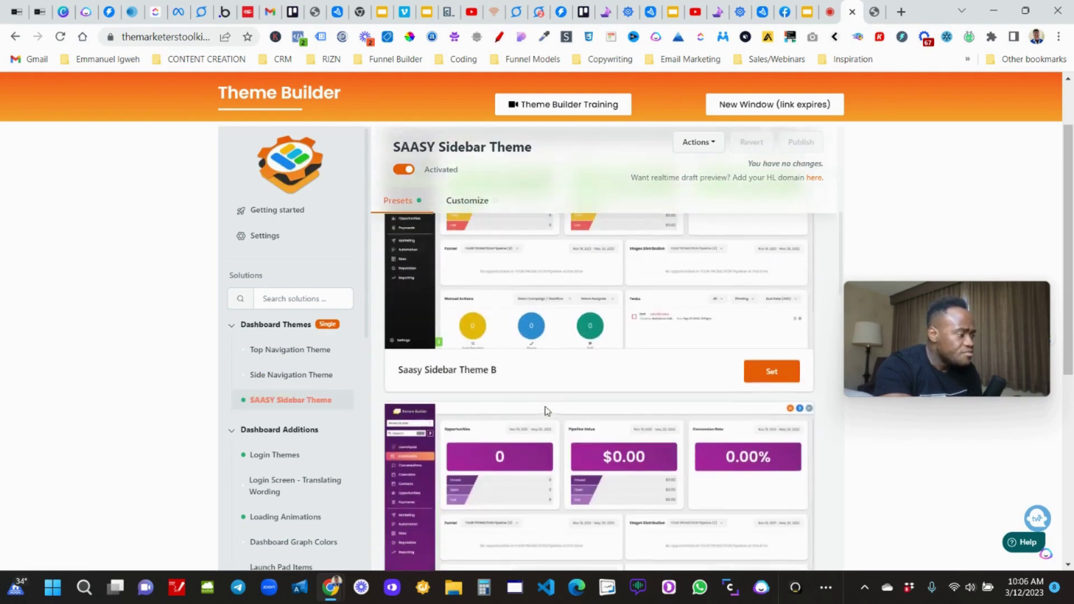
pyautogui.scroll(-5, 635, 321)
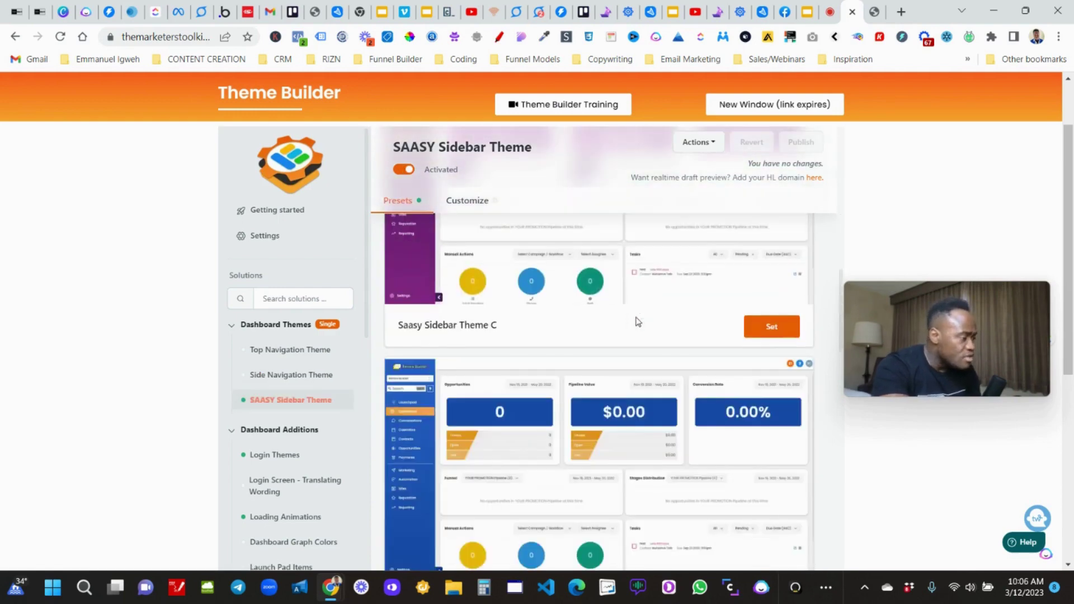
pyautogui.scroll(-5, 636, 322)
pyautogui.scroll(5, 628, 354)
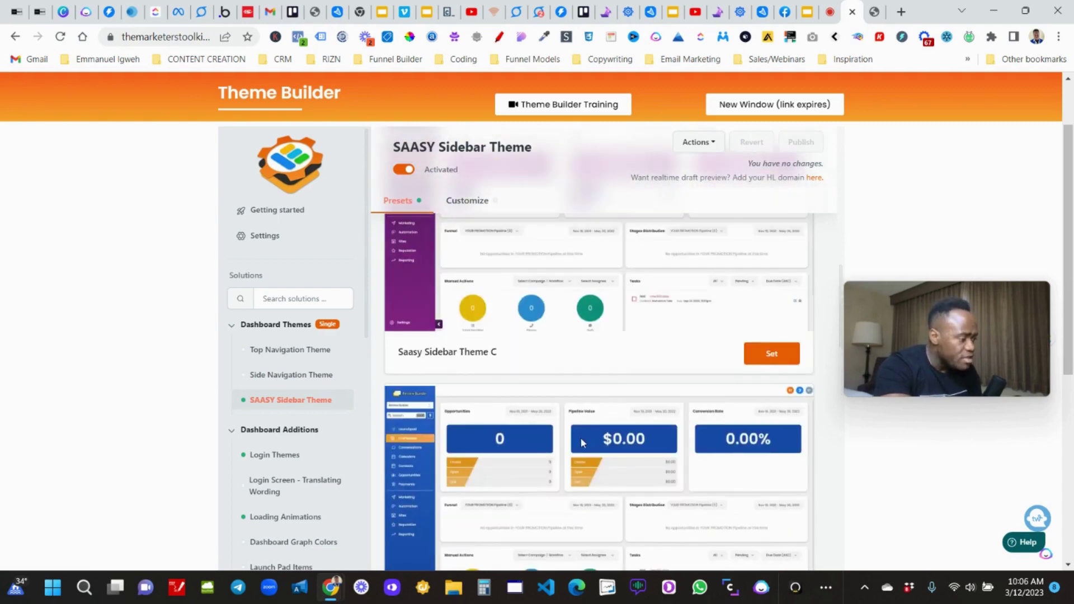
pyautogui.scroll(-2, 581, 439)
pyautogui.scroll(-6, 621, 420)
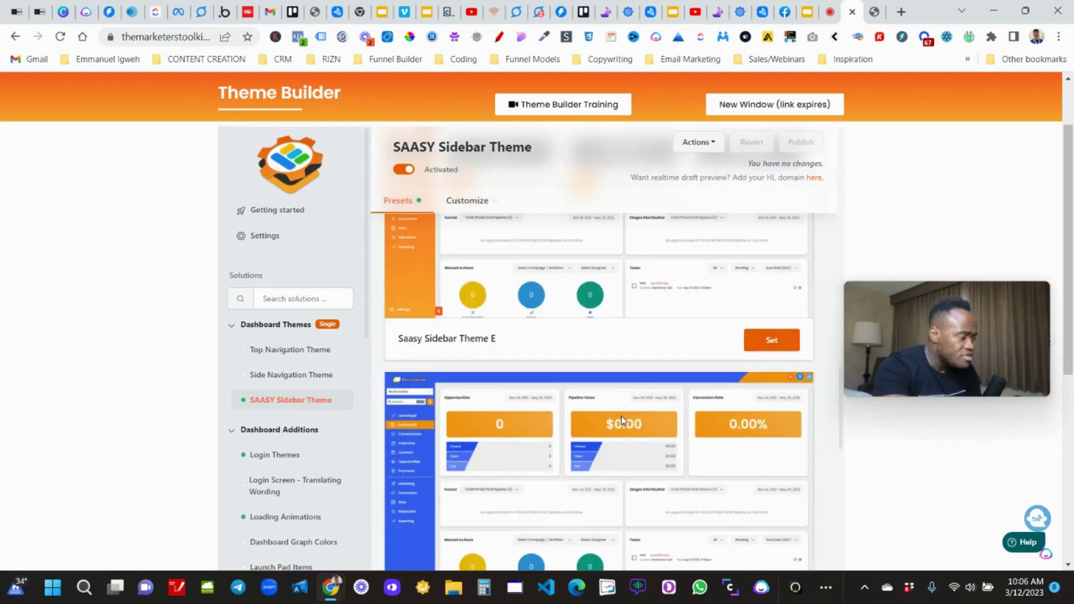
pyautogui.scroll(-2, 621, 415)
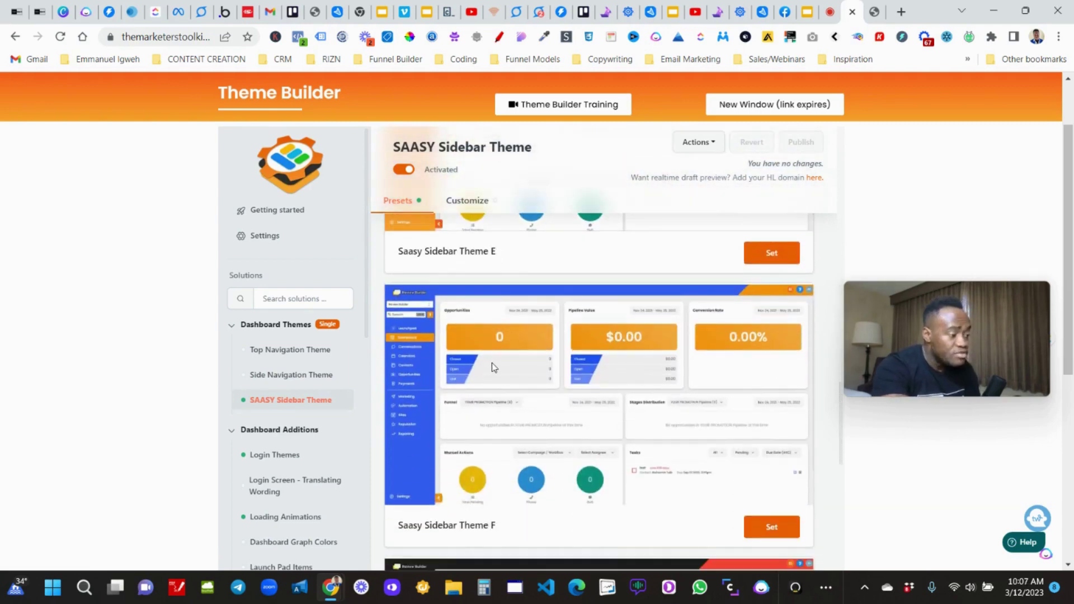
pyautogui.scroll(-5, 386, 338)
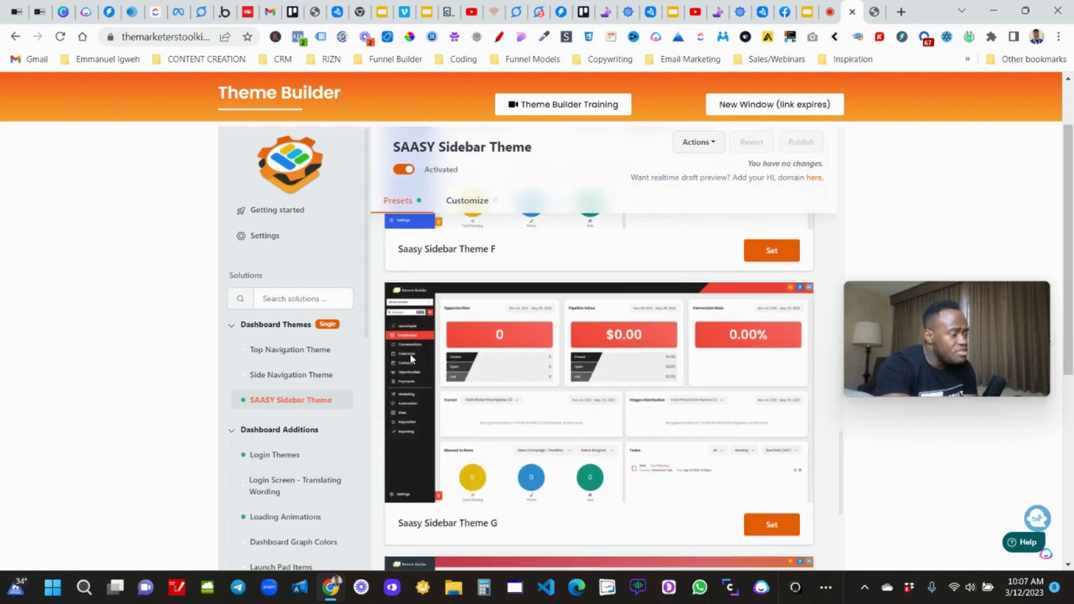
# - View the description of the Login Themes under Dashboard Additions and look over the list of solutions
pyautogui.click(298, 462)
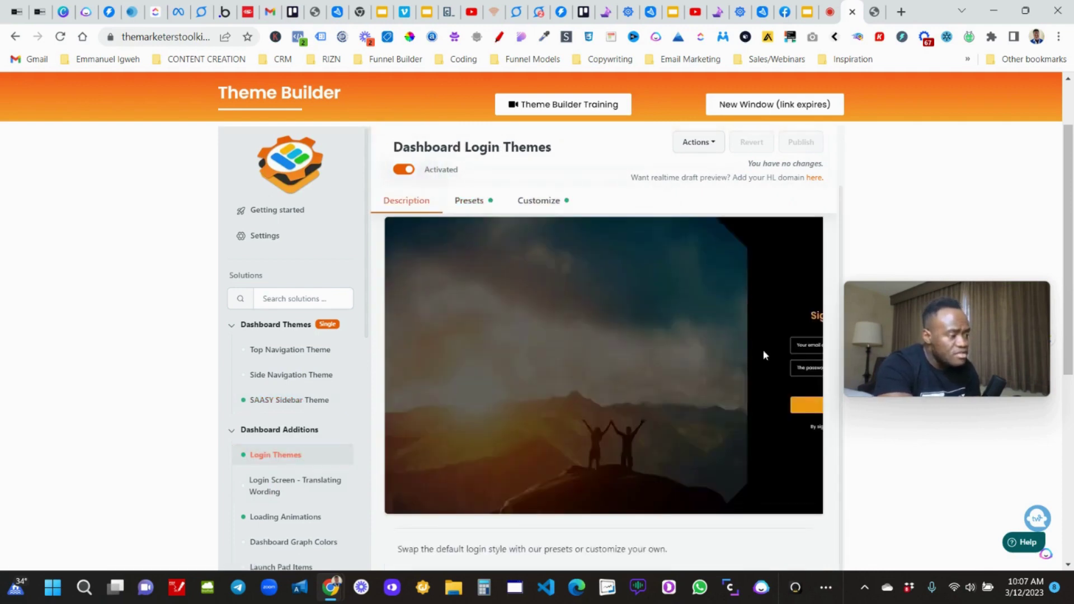
pyautogui.scroll(-5, 599, 391)
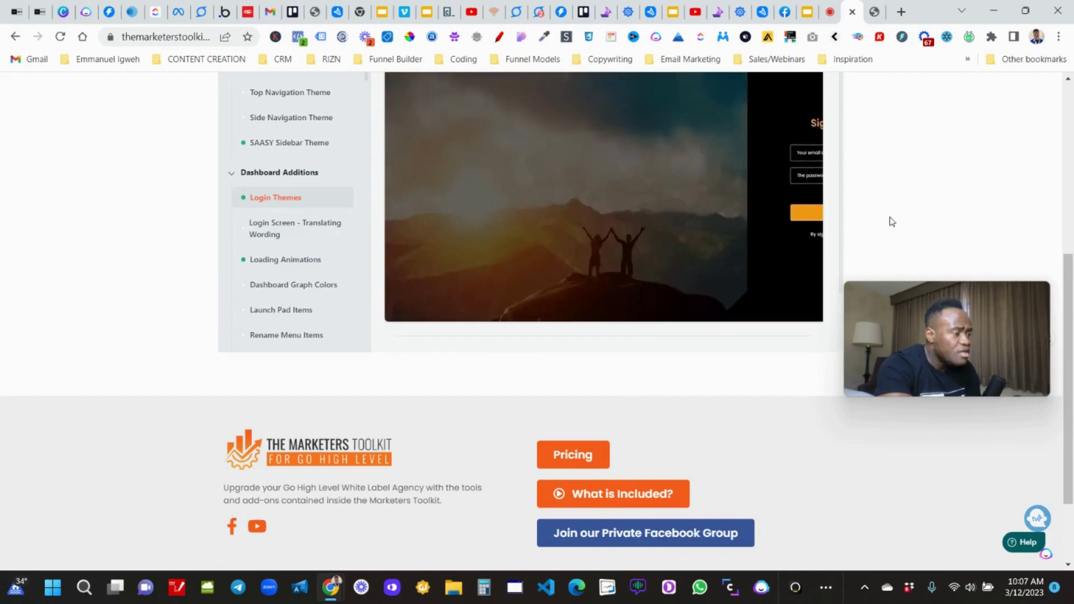
pyautogui.scroll(6, 889, 221)
pyautogui.scroll(-3, 273, 436)
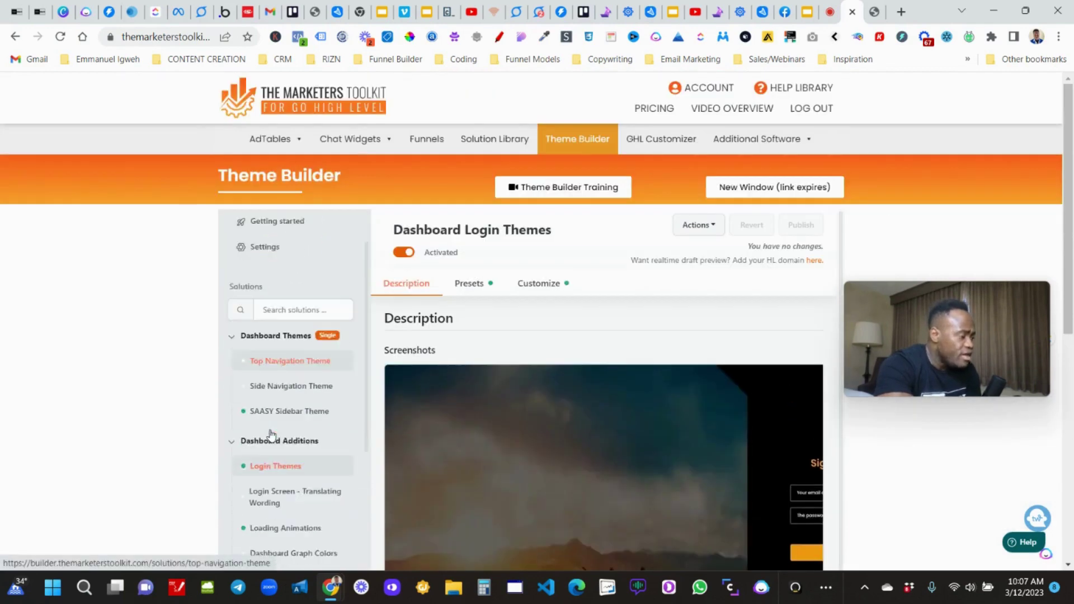